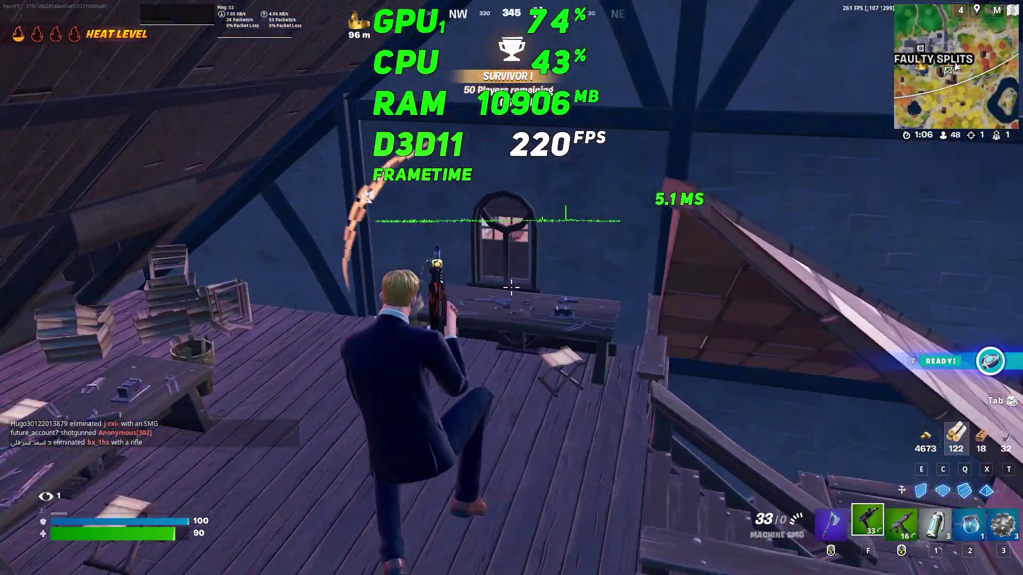
- Harvest wood from the crate with the pickaxe while the FPS overlay reports frame rate
left_click(511, 288)
left_click(512, 288)
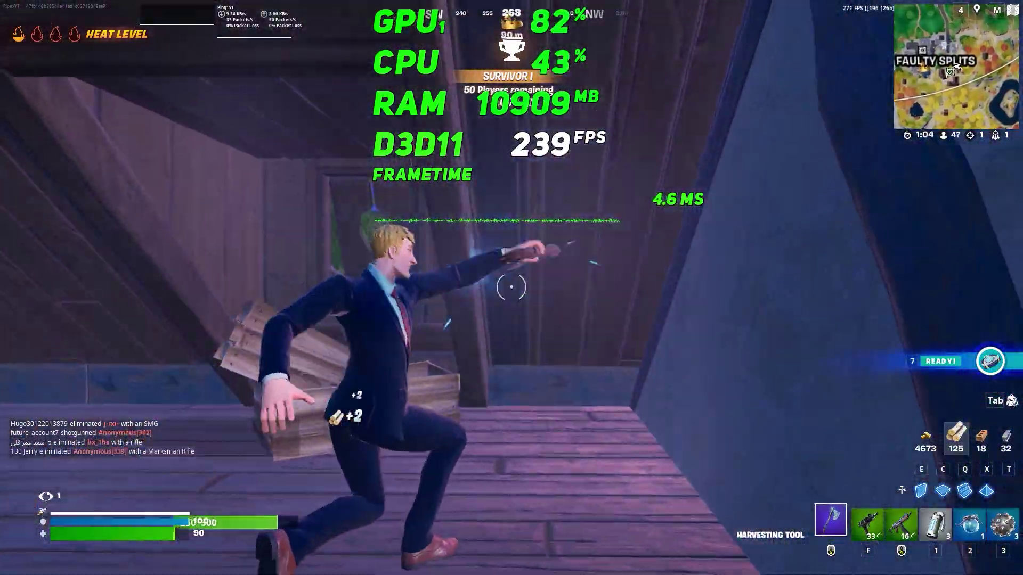
left_click(511, 288)
- Switch back to the Machine SMG and run down through the barrel room into the village
key("f")
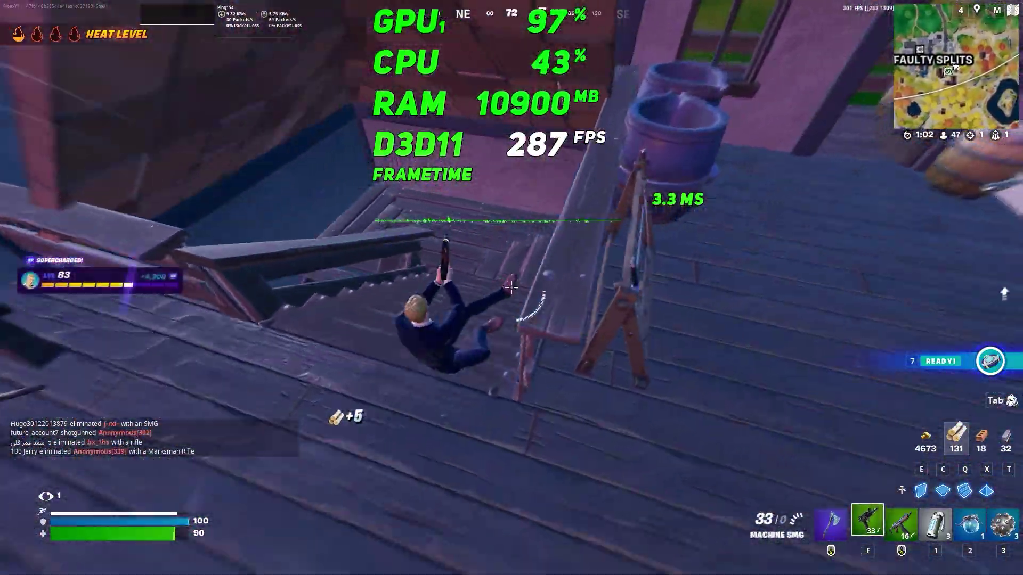
key("w")
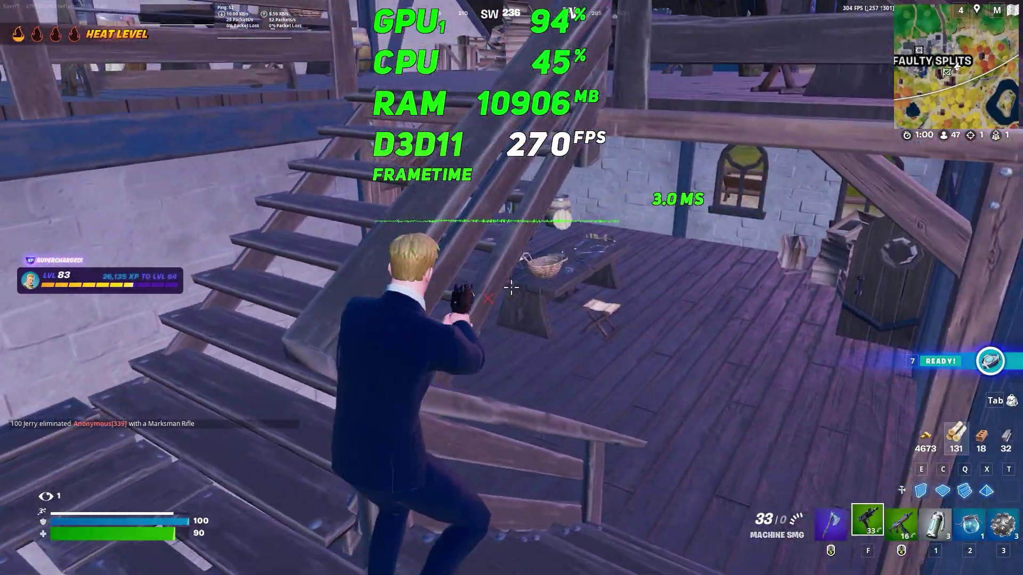
key("w")
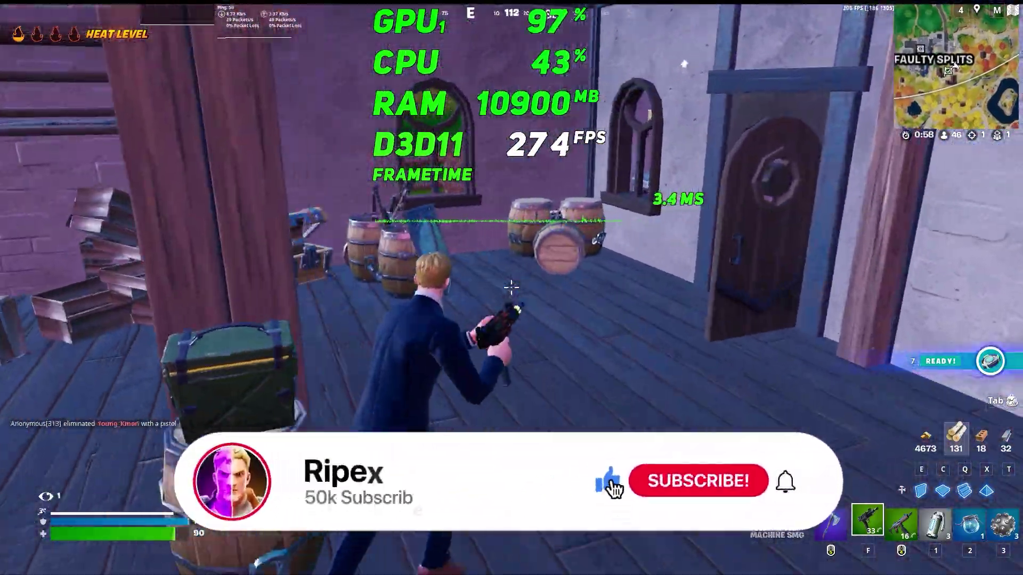
key("w")
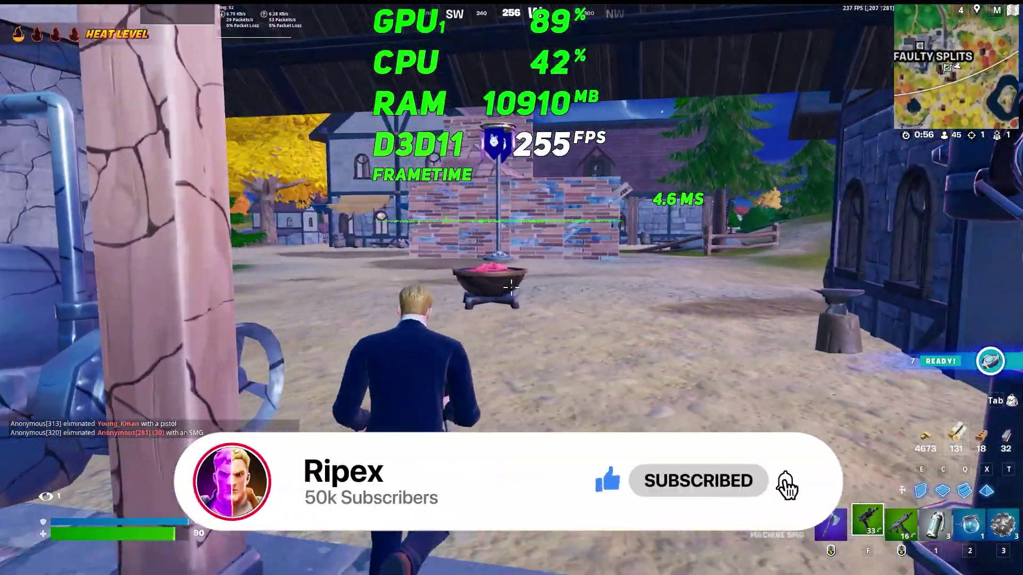
key("w")
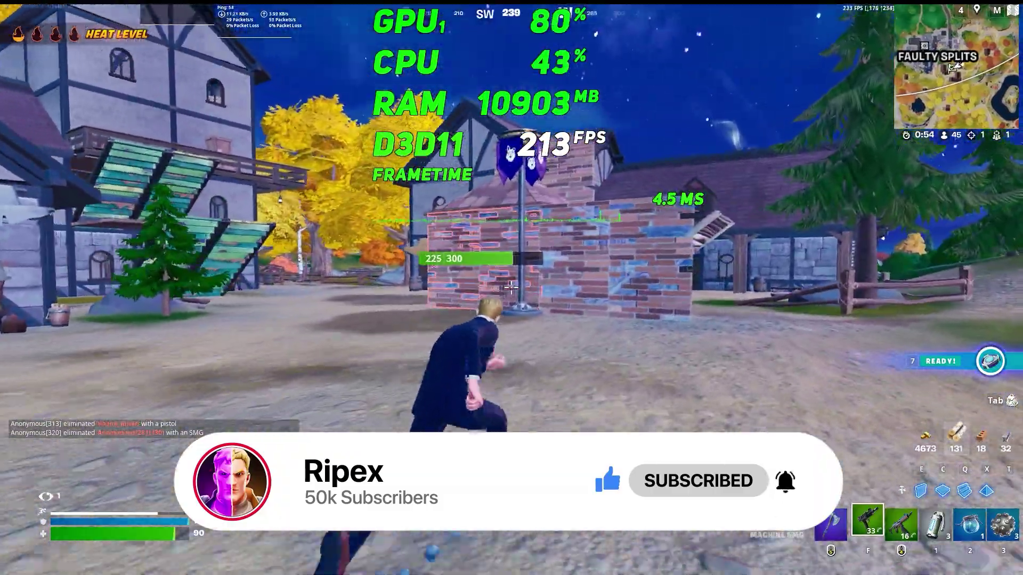
key("w")
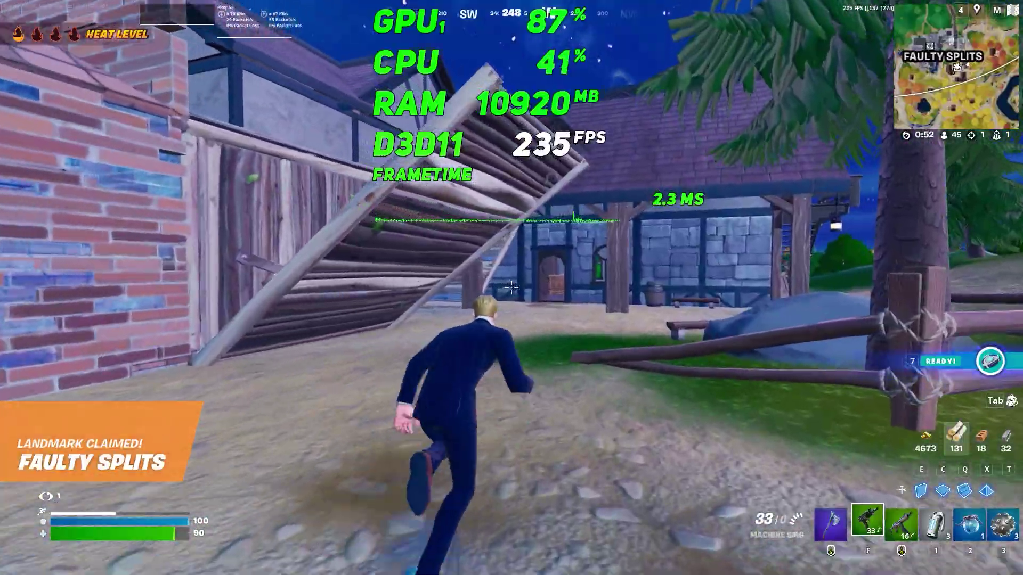
key("w")
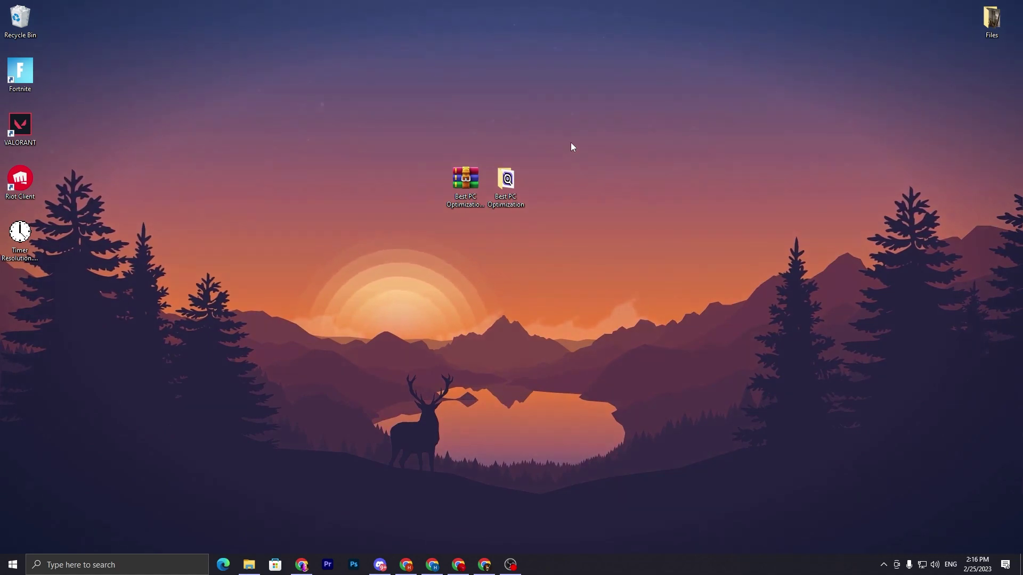
- Extract the Best PC Optimization .rar archive onto the desktop
left_click_drag(572, 143, 414, 235)
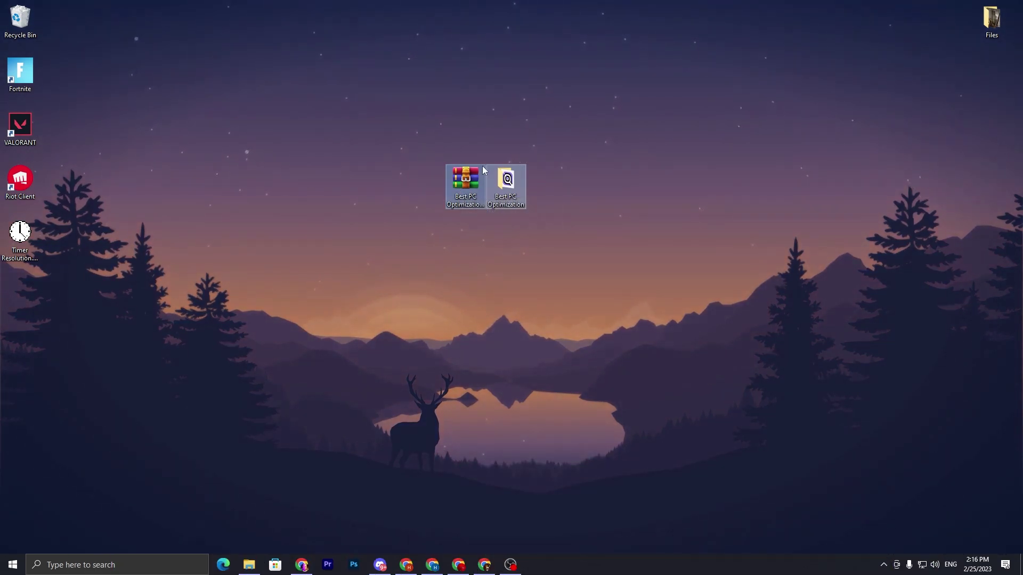
left_click(566, 184)
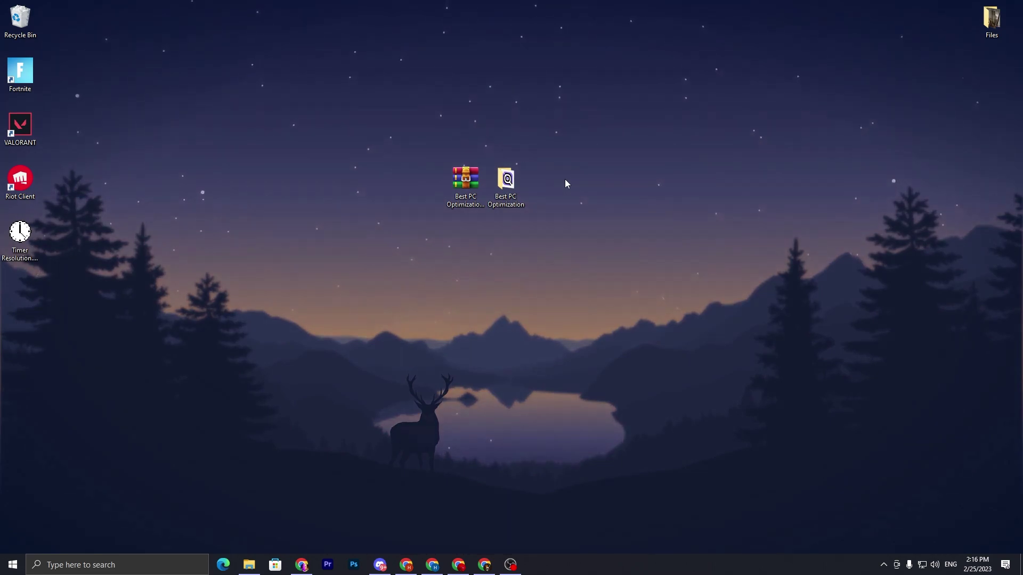
right_click(468, 178)
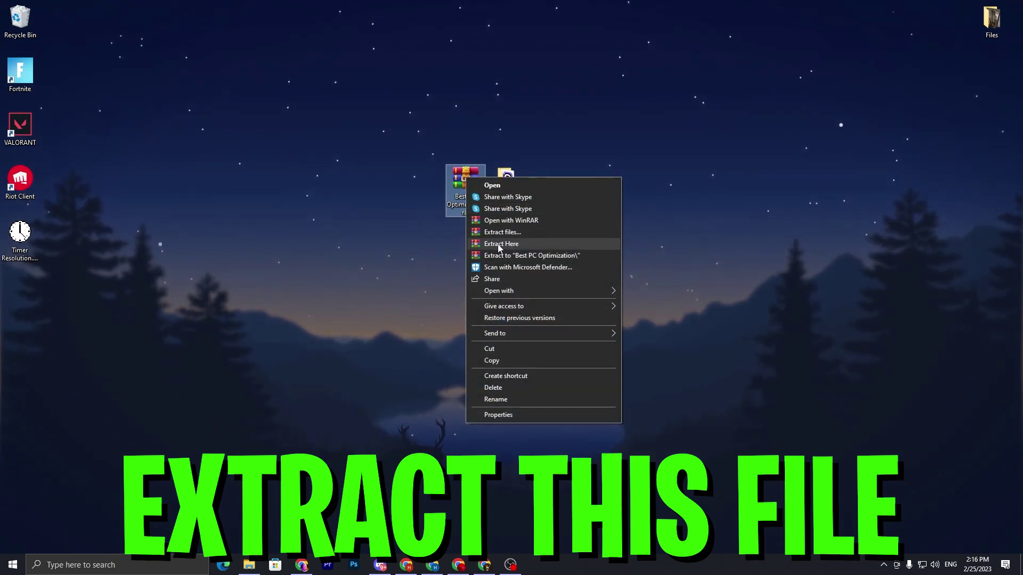
left_click(728, 200)
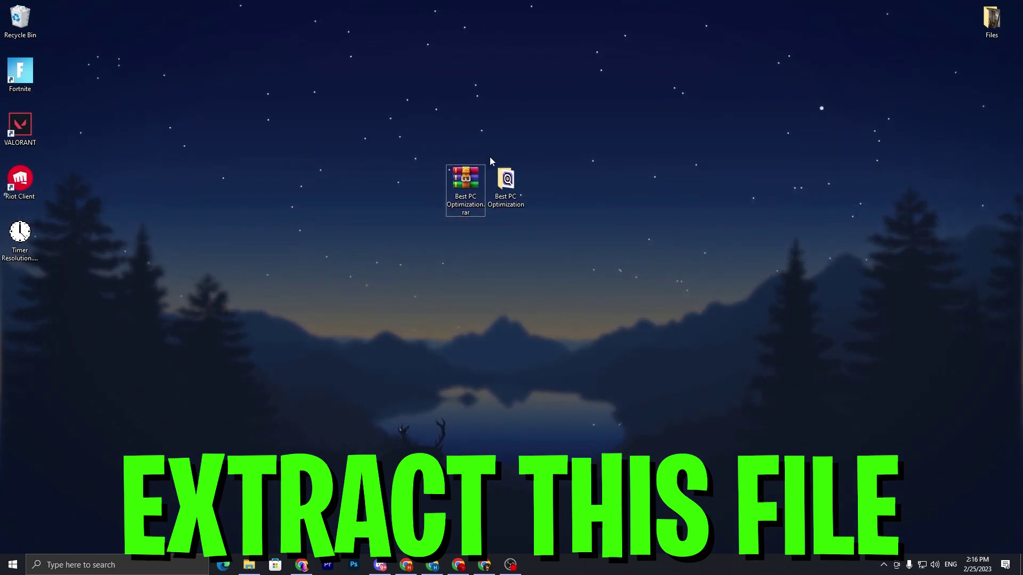
- Launch QuickBoost.exe from the Best PC Optimization folder
left_click(507, 179)
double_click(508, 179)
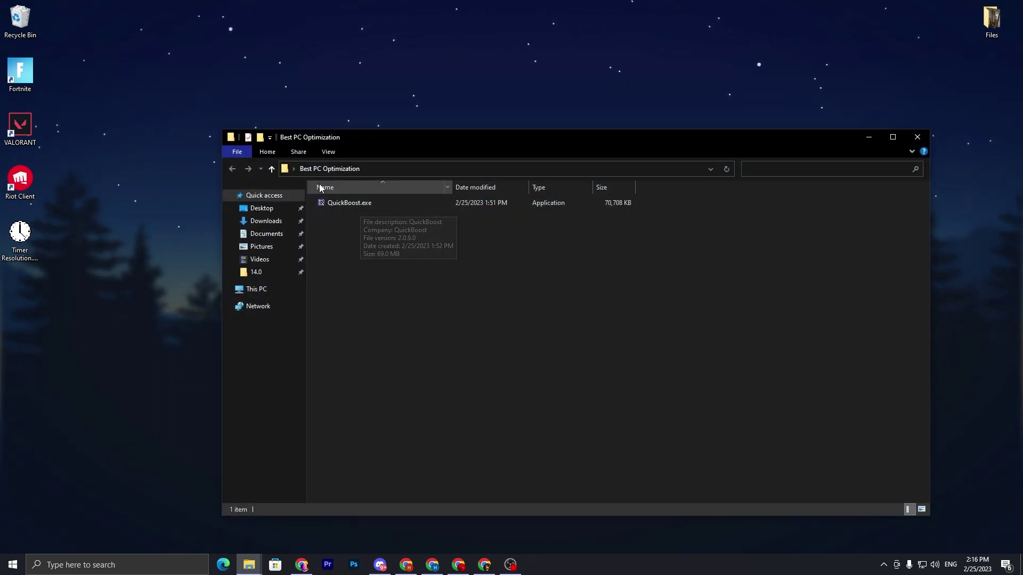
double_click(343, 206)
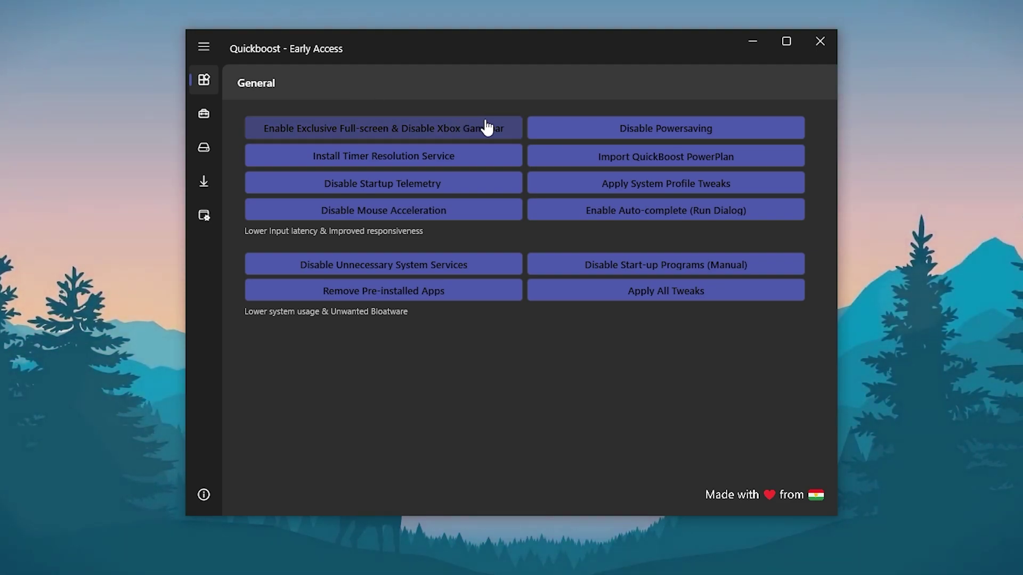
- Enable exclusive full-screen without Xbox Game Bar, disable power saving, and install the timer resolution service
left_click(407, 128)
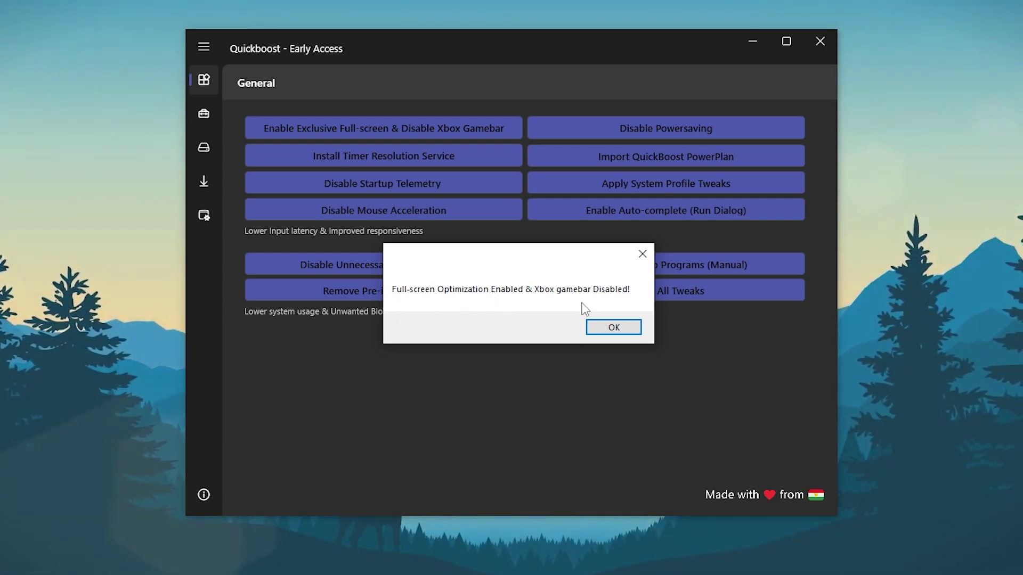
left_click(613, 327)
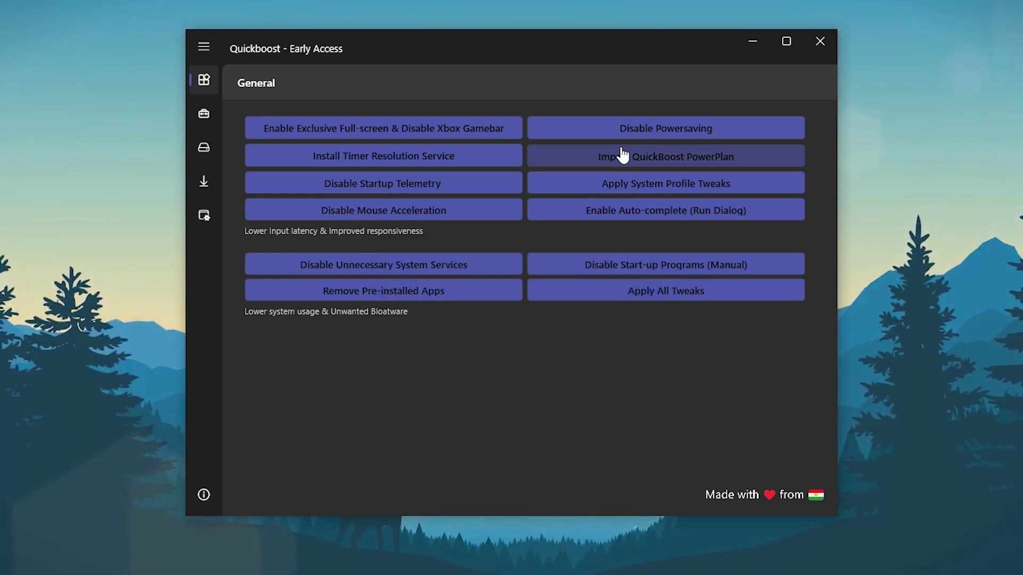
left_click(722, 133)
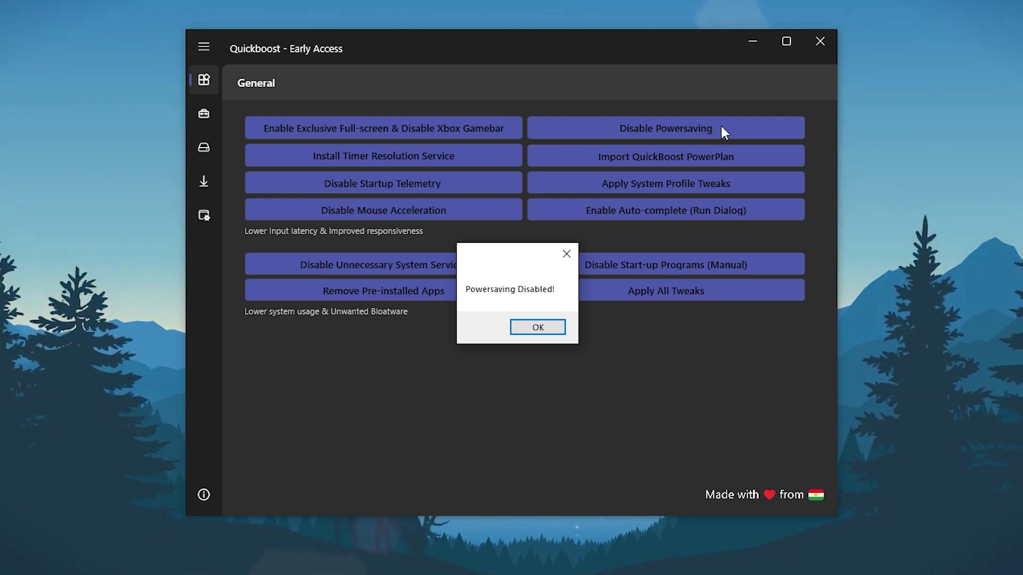
left_click(554, 331)
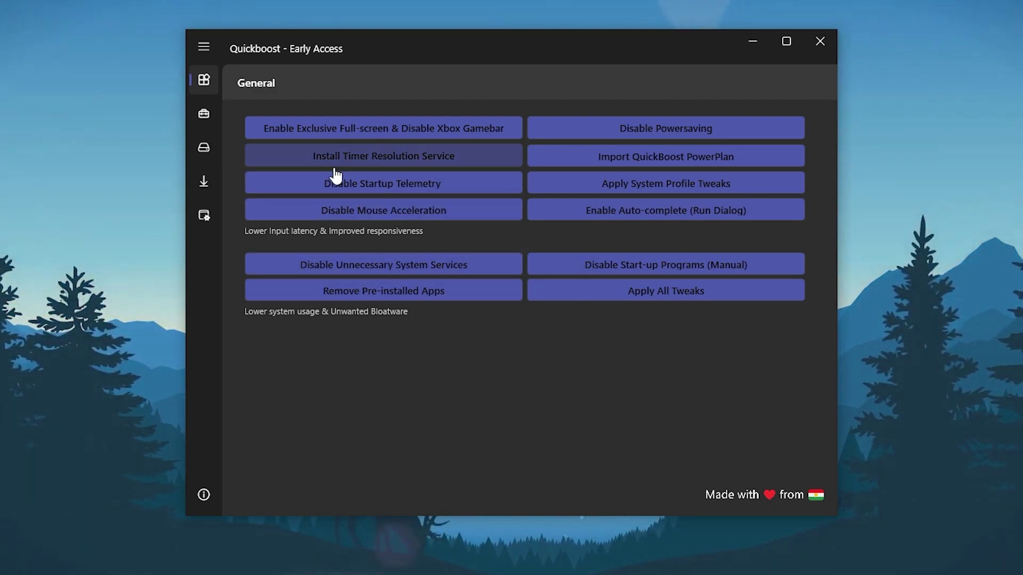
left_click(492, 158)
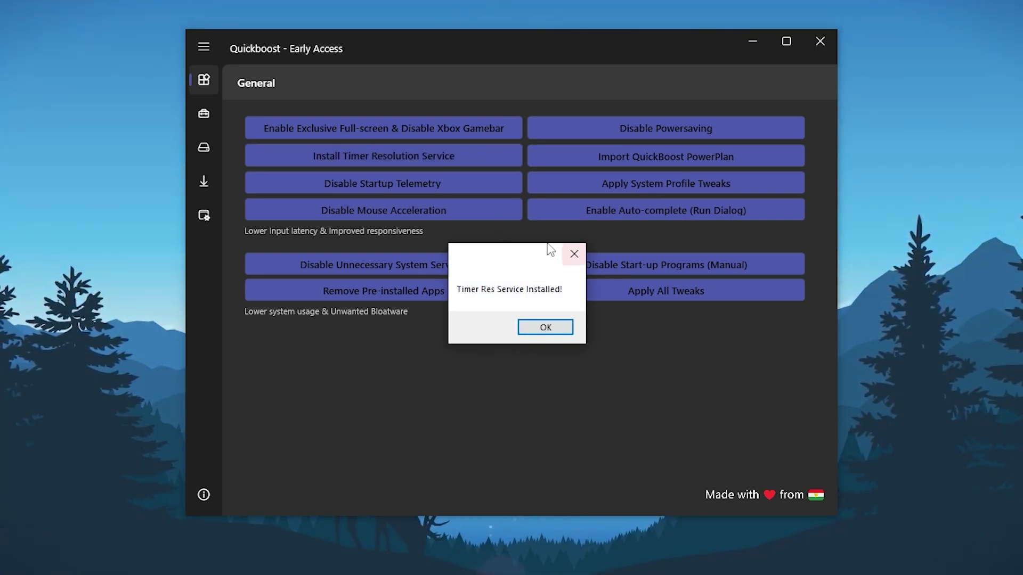
- Dismiss the 'Timer Res Service Installed!' confirmation message
left_click(556, 328)
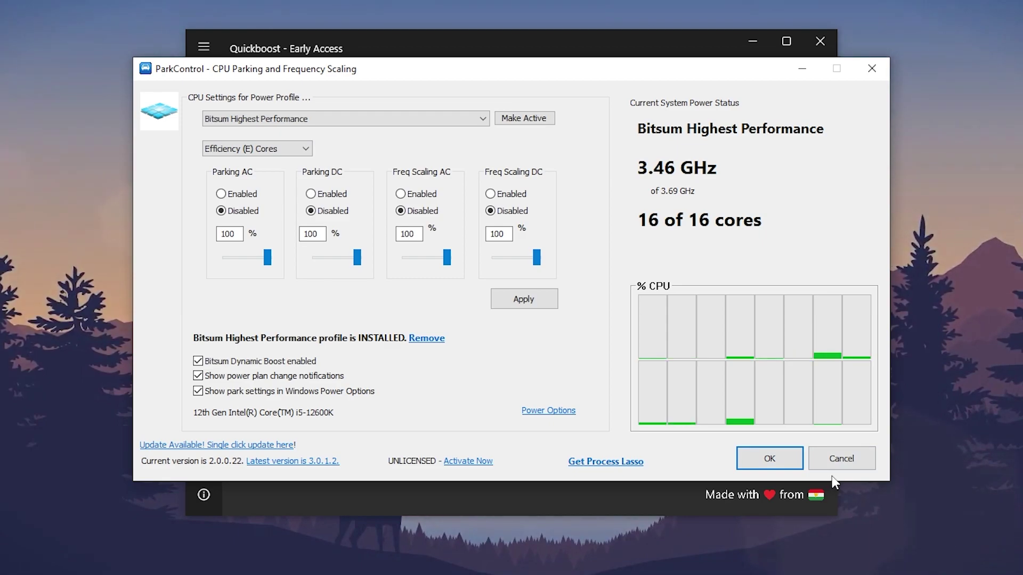
- Close ParkControl, import the QuickBoost PowerPlan, and bring up the Start menu
left_click(769, 459)
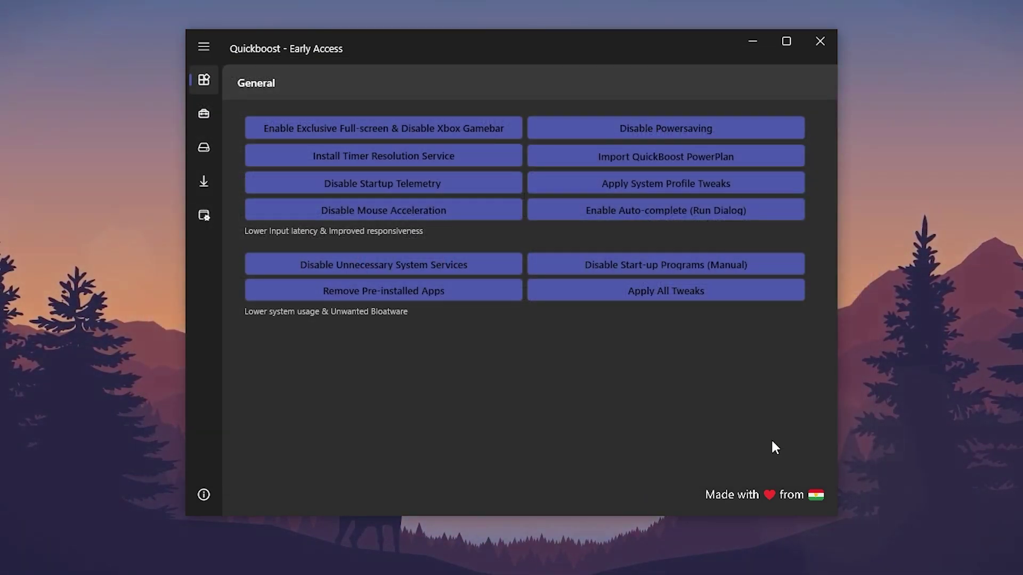
left_click(603, 168)
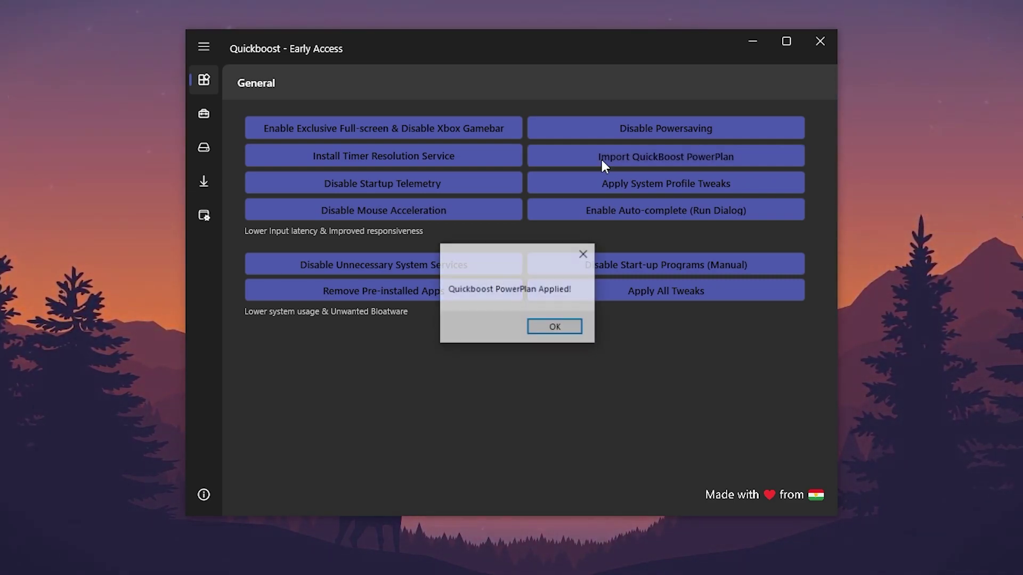
left_click(552, 326)
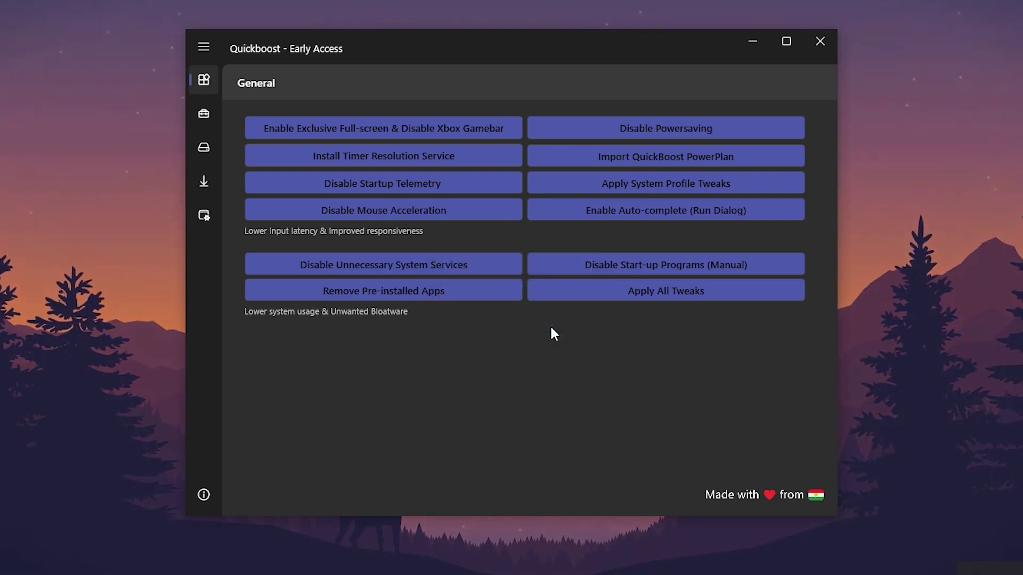
left_click(18, 561)
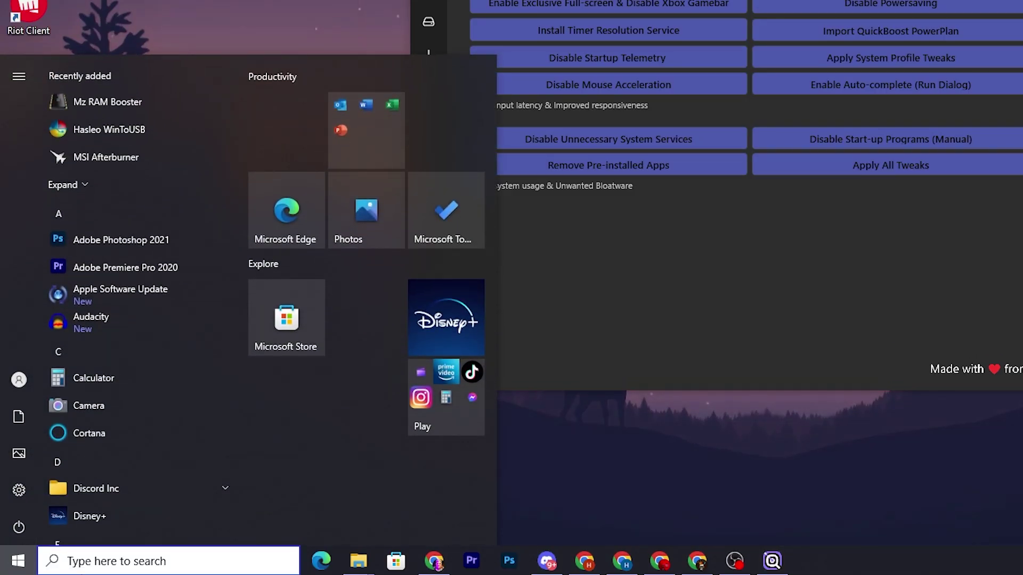
- Search 'pow' and open Power & sleep's additional power settings
type("pow")
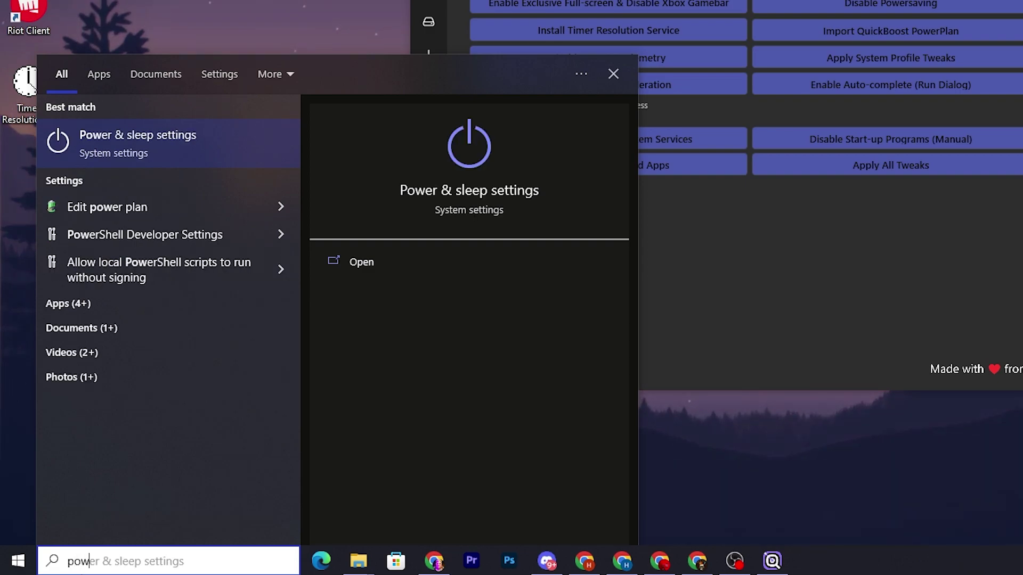
left_click(176, 139)
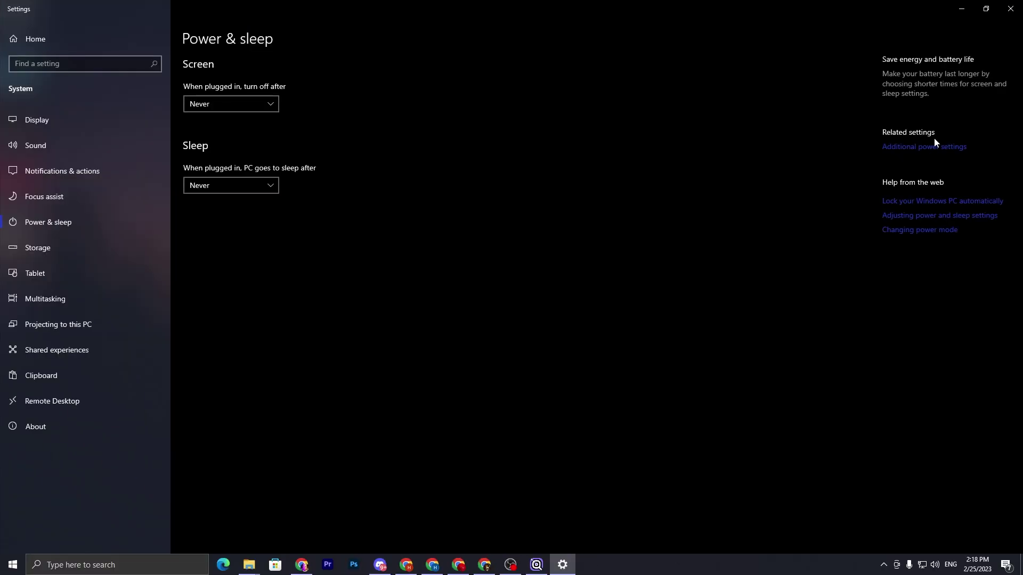
left_click(924, 147)
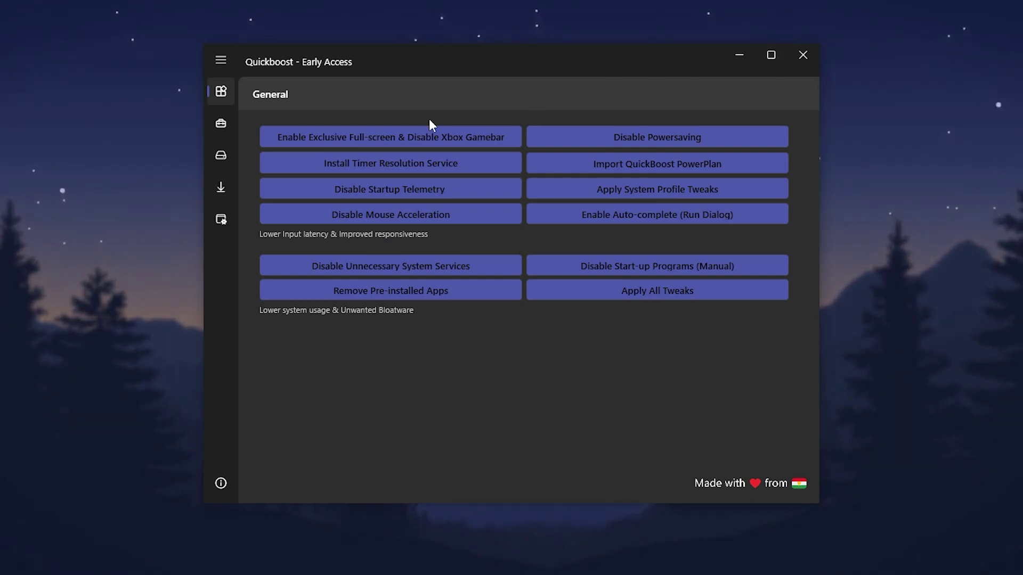
- Disable startup telemetry and apply the system profile tweaks
left_click(370, 194)
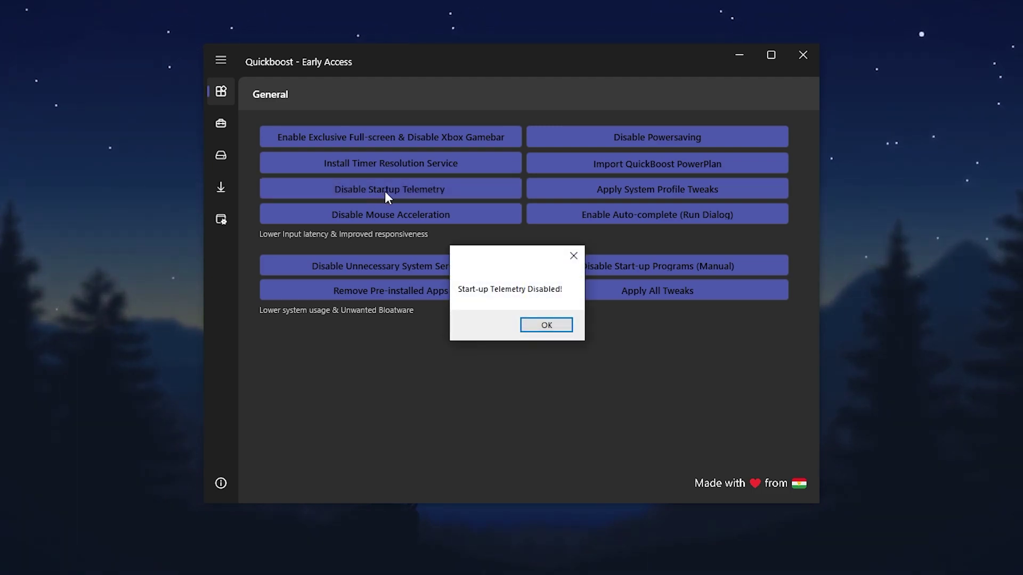
left_click(548, 323)
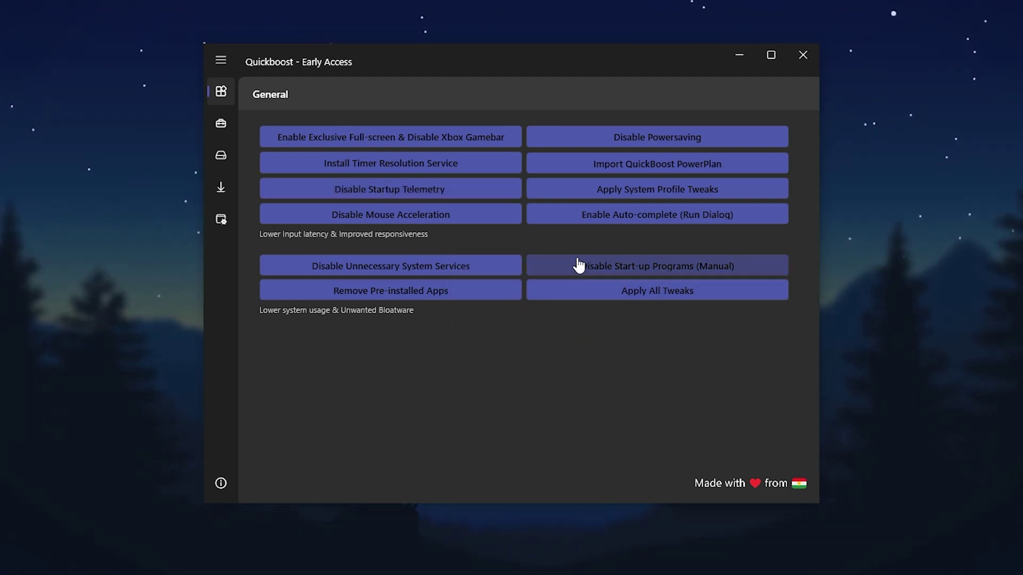
left_click(629, 198)
left_click(552, 325)
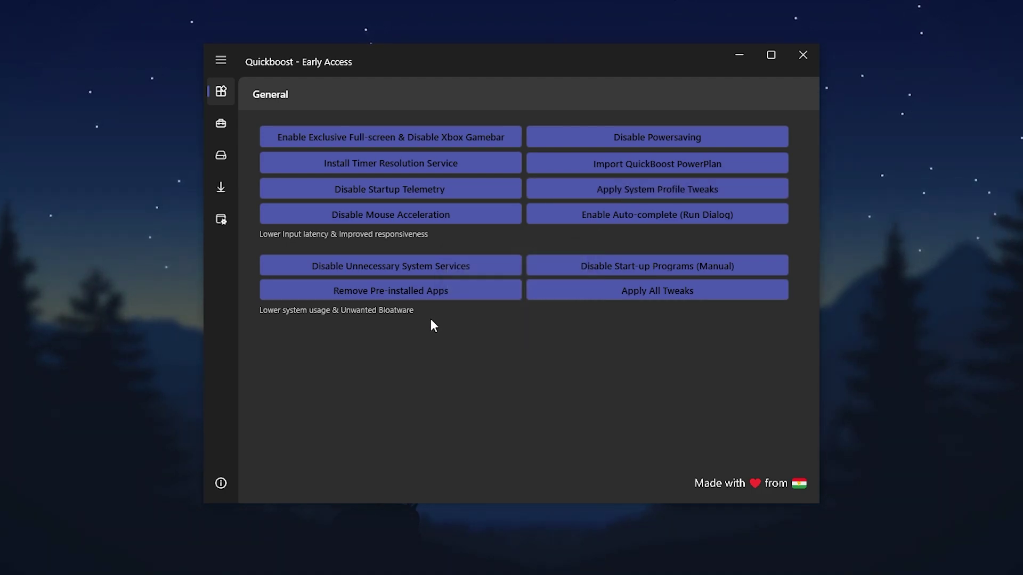
- Disable mouse acceleration and unnecessary system services, and enable Run-dialog auto-complete
left_click(416, 222)
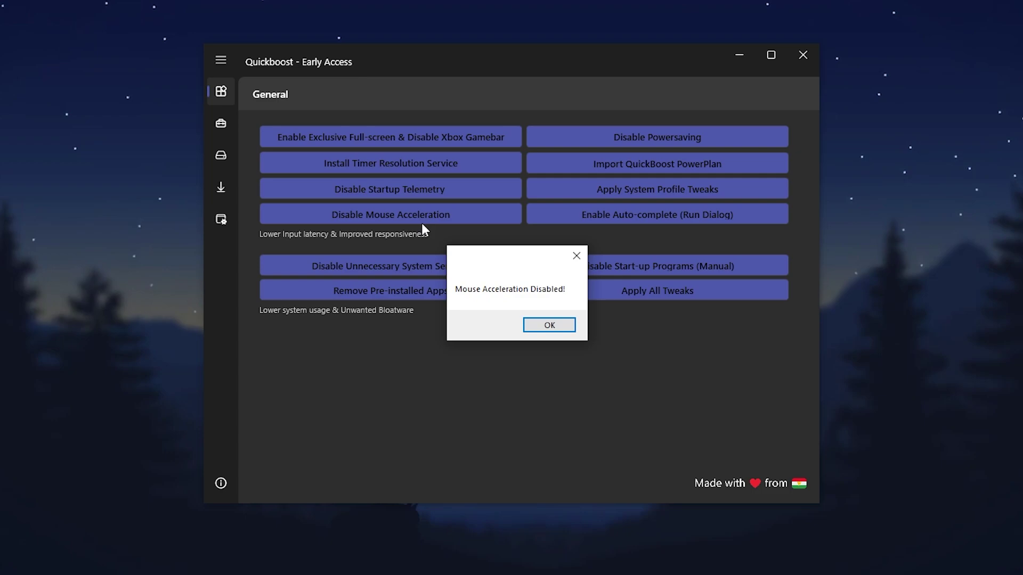
left_click(548, 325)
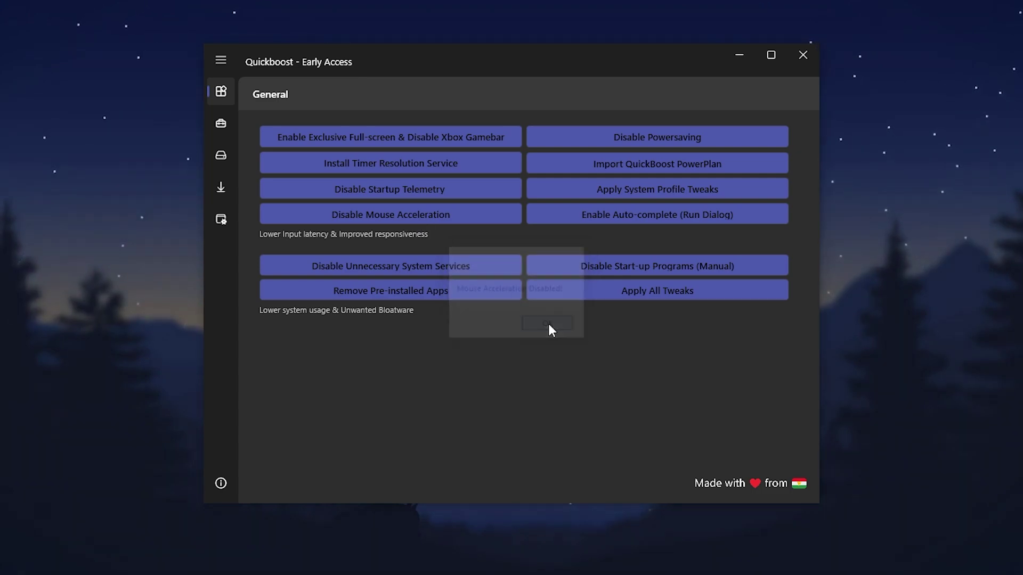
left_click(653, 220)
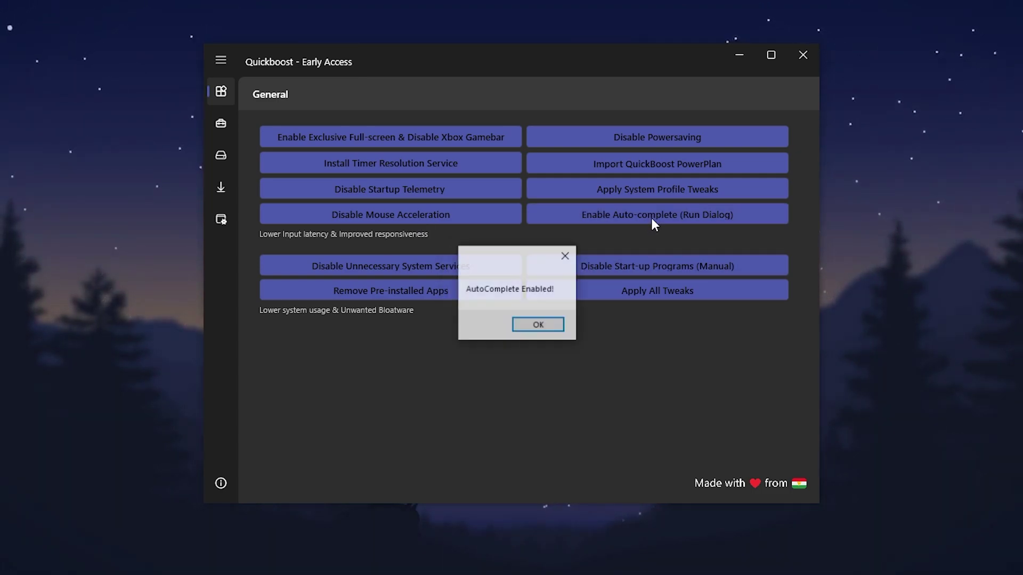
left_click(549, 328)
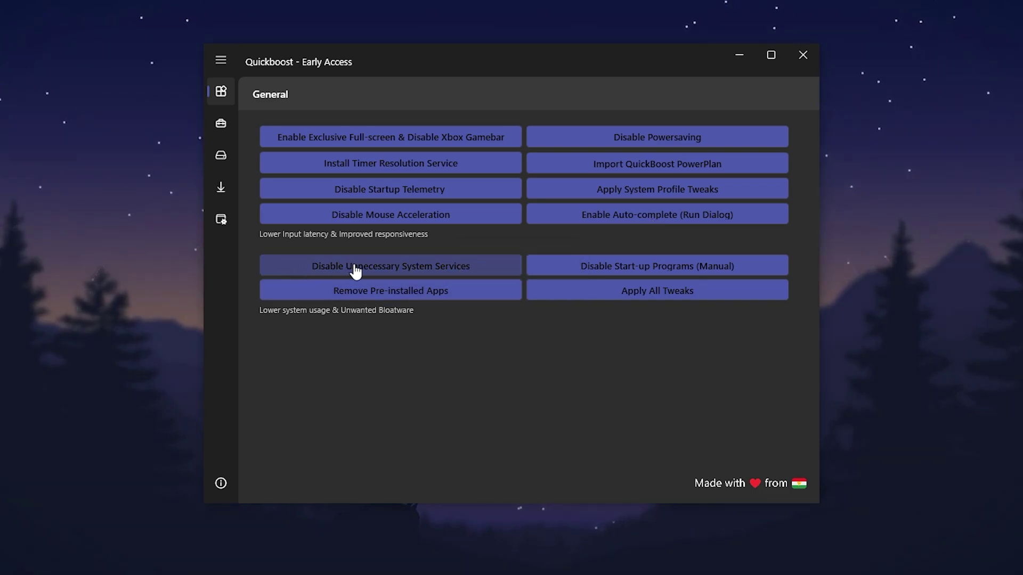
left_click(424, 277)
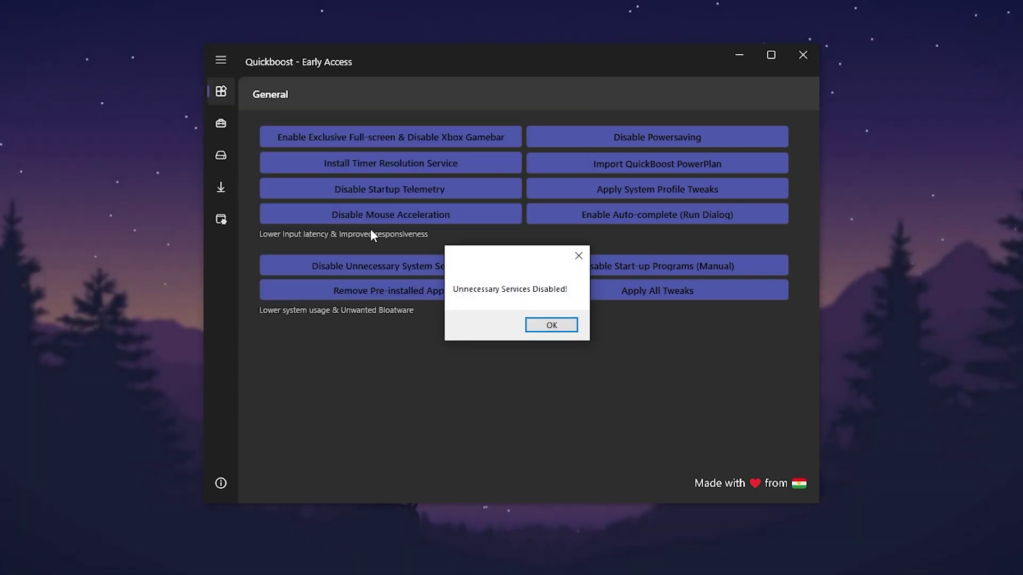
left_click(540, 325)
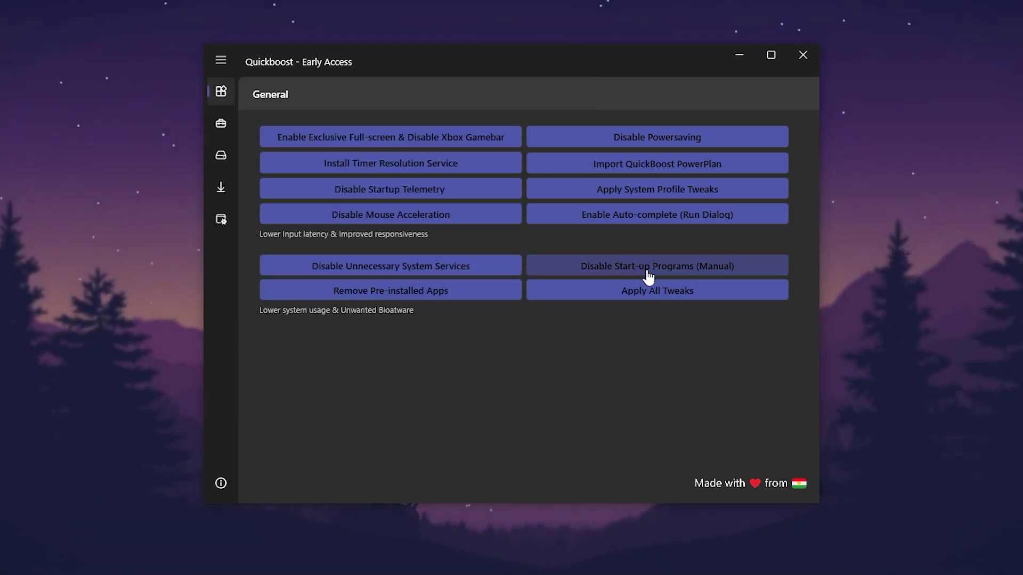
- In the Startup list, disable Skype, Descript, Microsoft Edge, Mz RAM Booster and Update, then close Task Manager
left_click(648, 277)
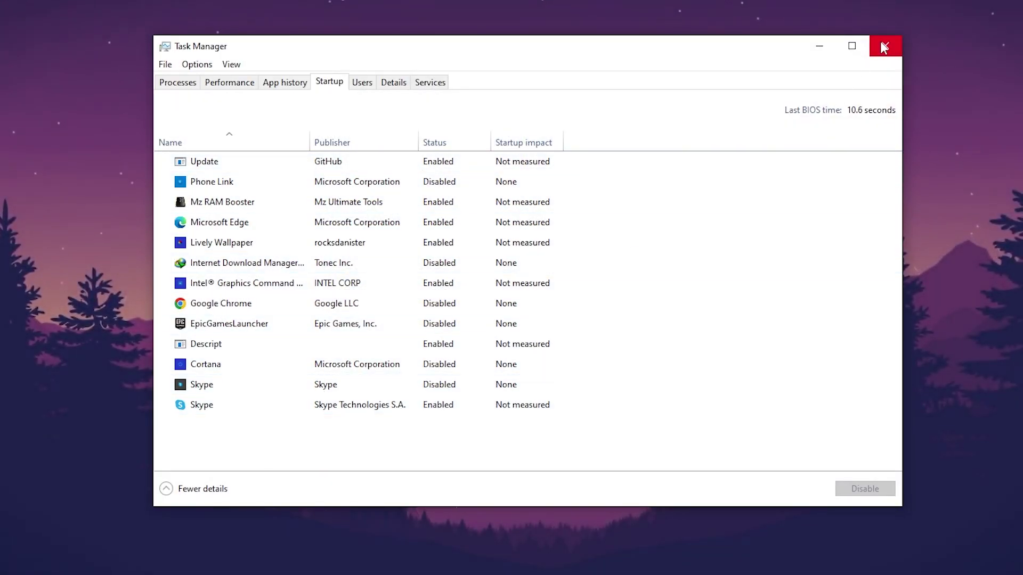
right_click(394, 407)
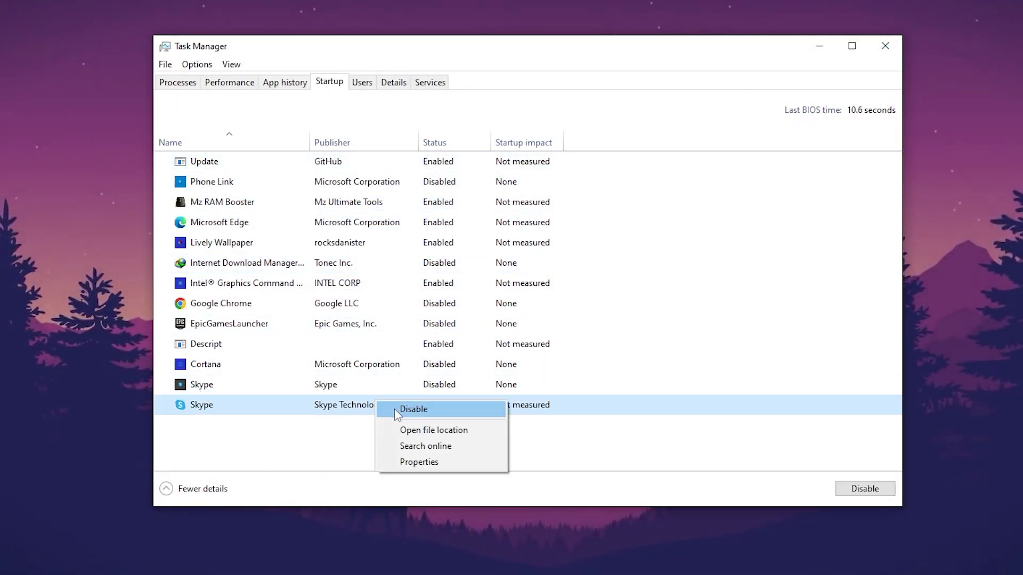
left_click(399, 411)
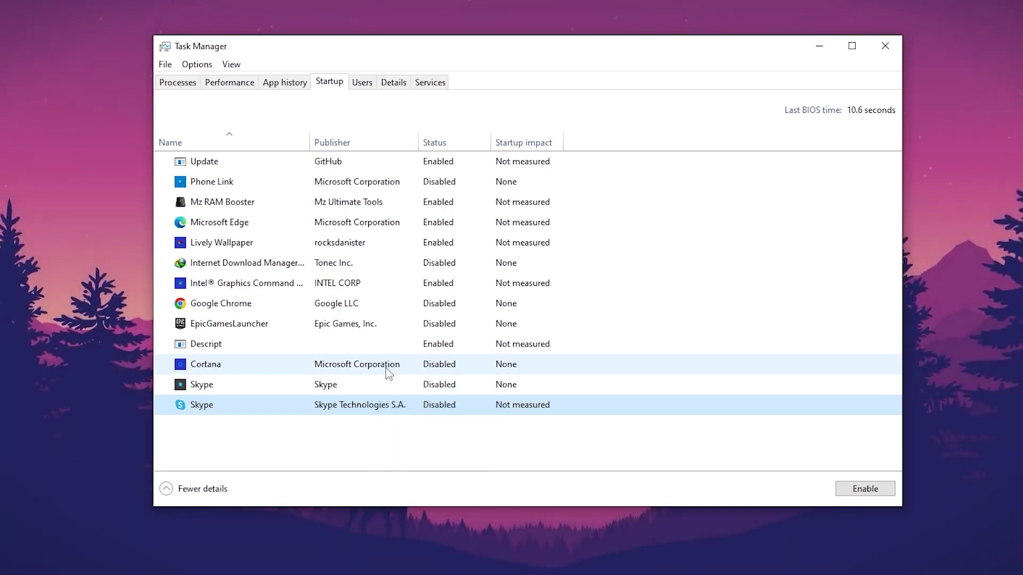
right_click(412, 341)
left_click(442, 351)
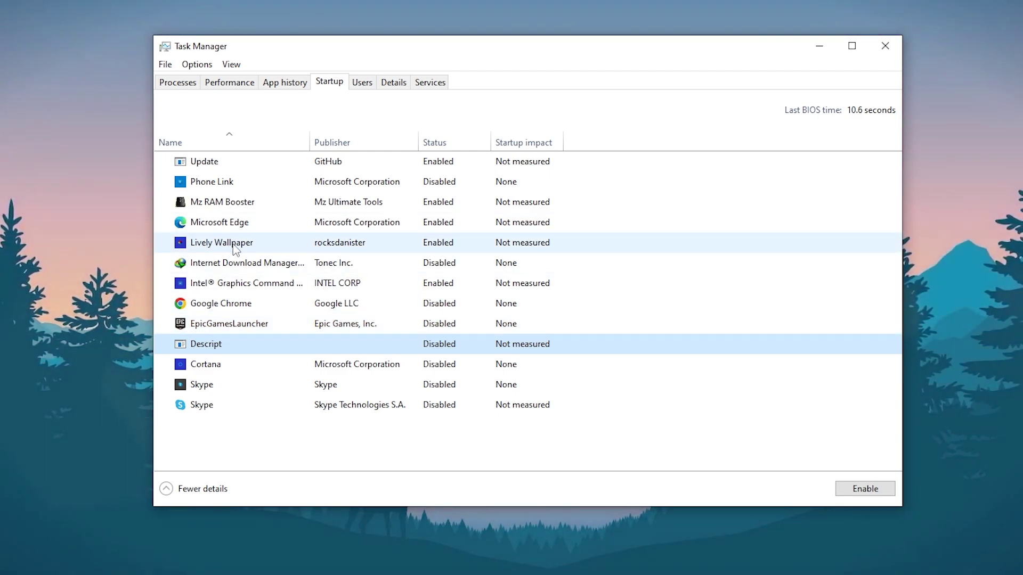
right_click(270, 222)
left_click(293, 231)
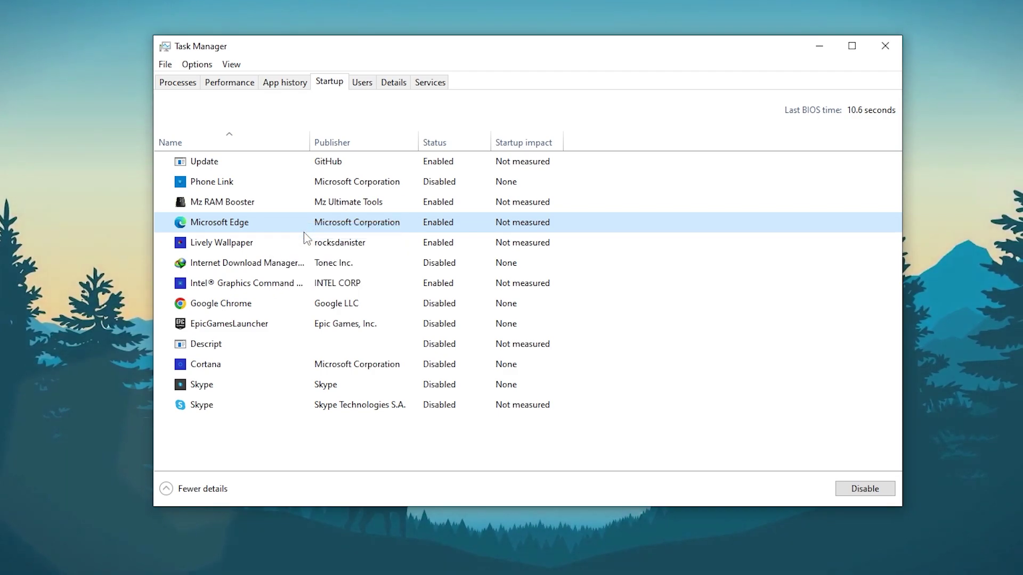
right_click(313, 205)
left_click(341, 214)
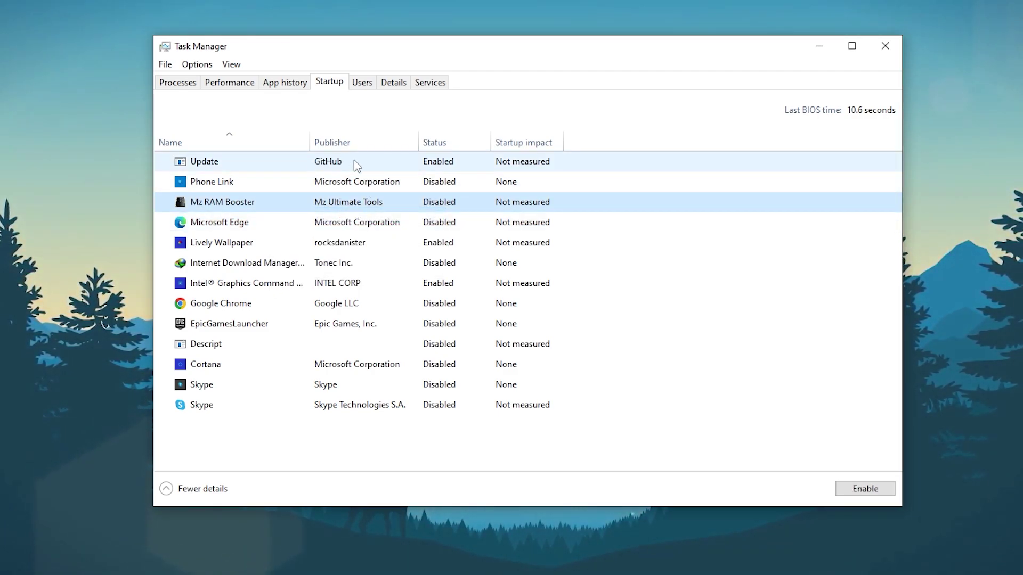
right_click(418, 162)
left_click(425, 167)
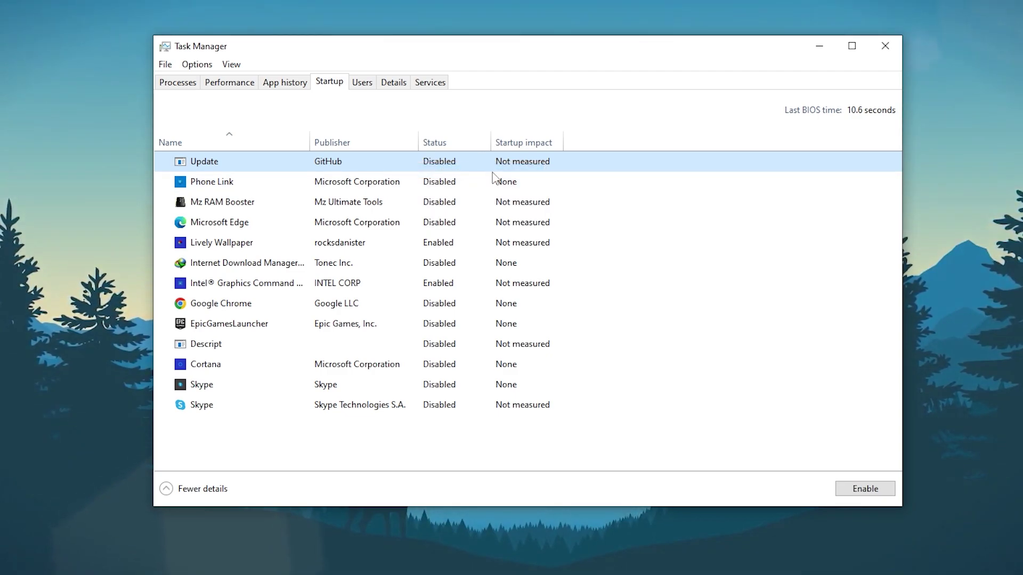
left_click(882, 45)
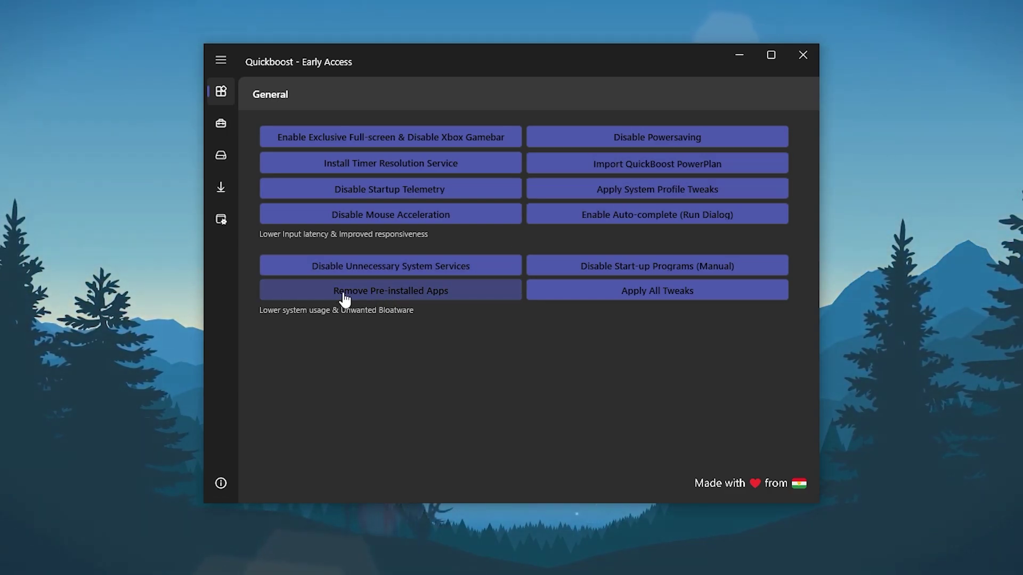
- Remove the pre-installed Windows apps, confirm the message, and go to the Advanced page
left_click(382, 292)
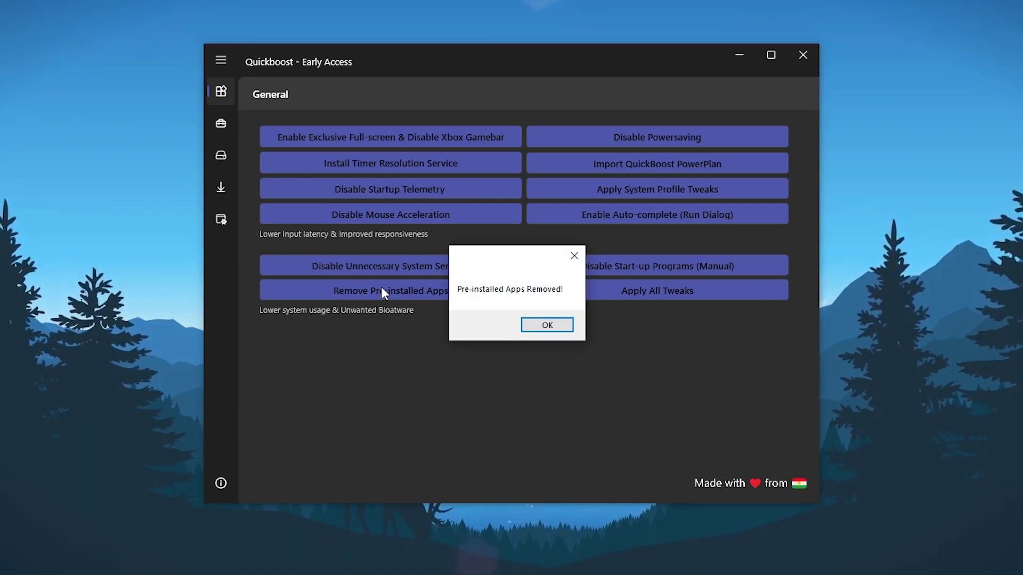
left_click(545, 325)
left_click(213, 130)
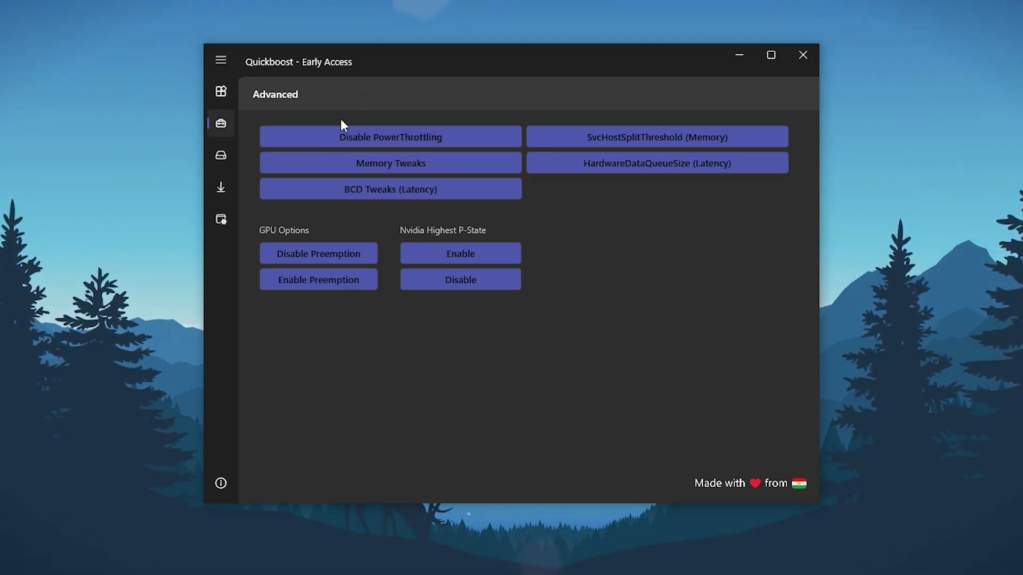
- Disable power throttling and apply the SvcHostSplitThreshold tweak for 16gb of RAM
left_click(376, 133)
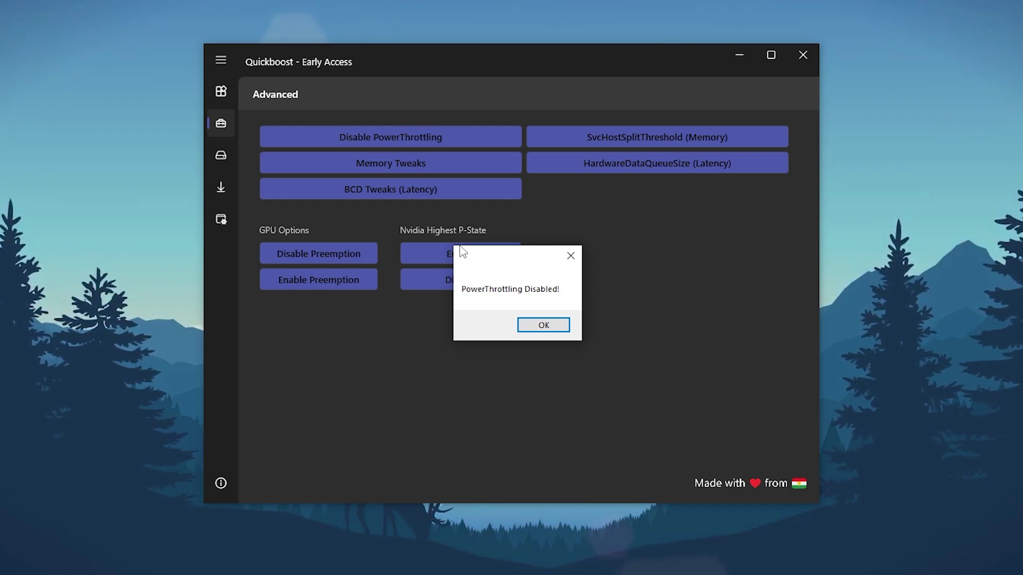
left_click(538, 325)
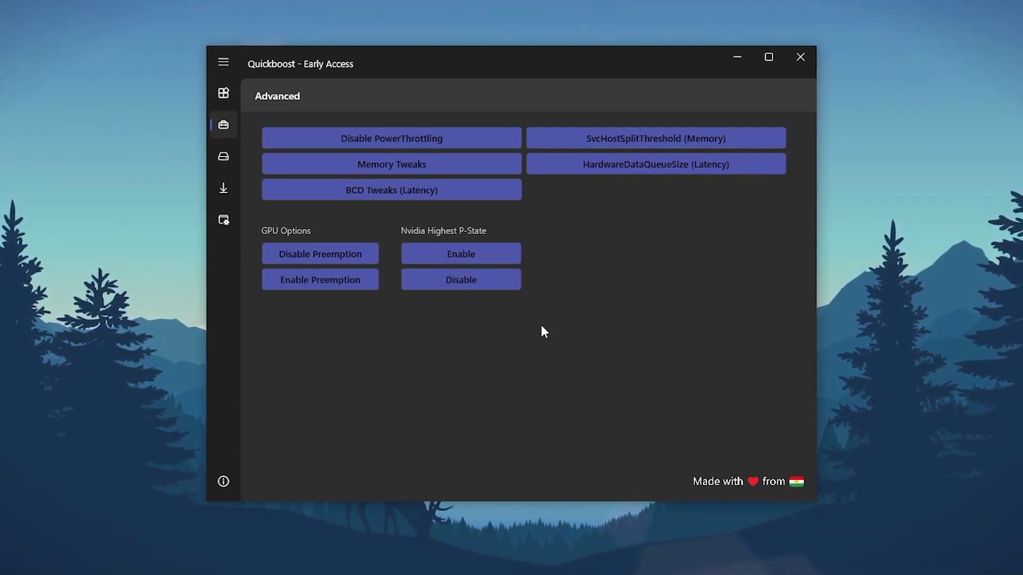
left_click(629, 149)
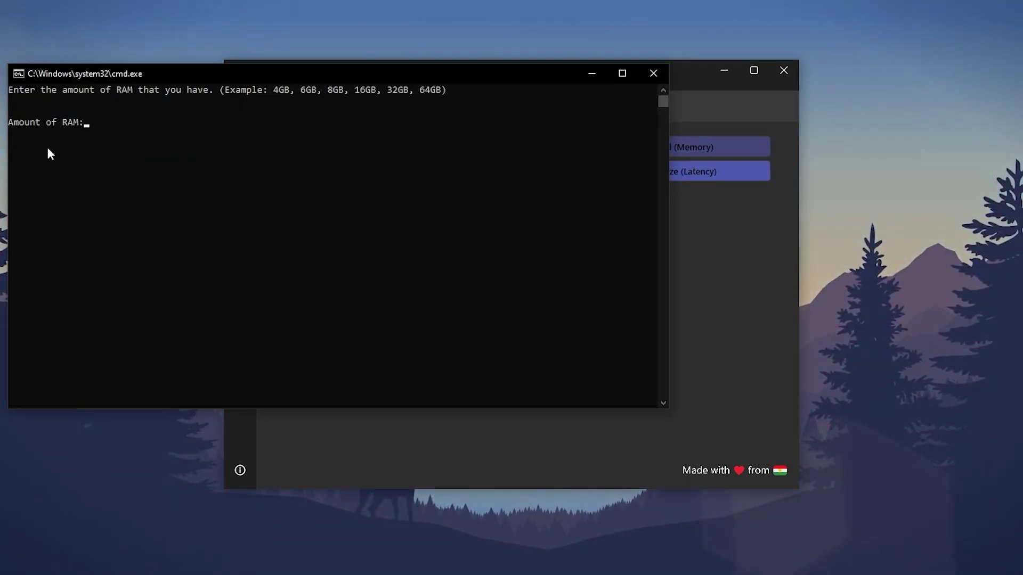
type("16gb")
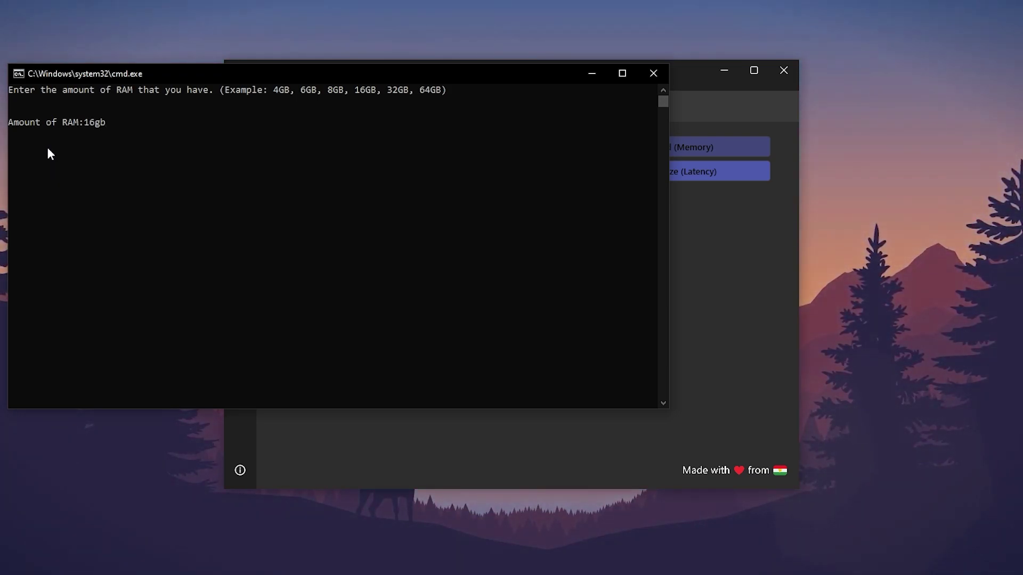
key("Return")
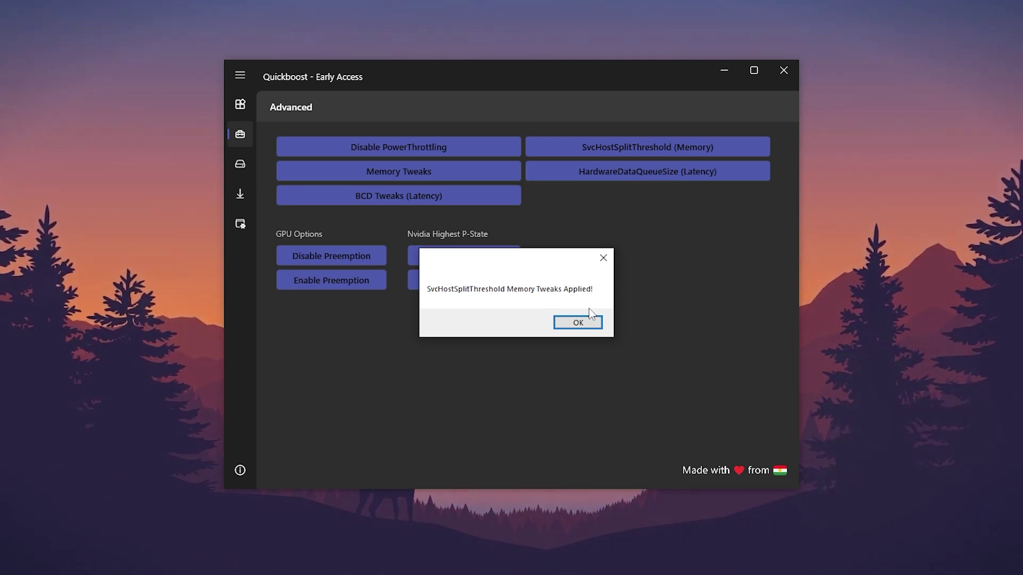
left_click(581, 324)
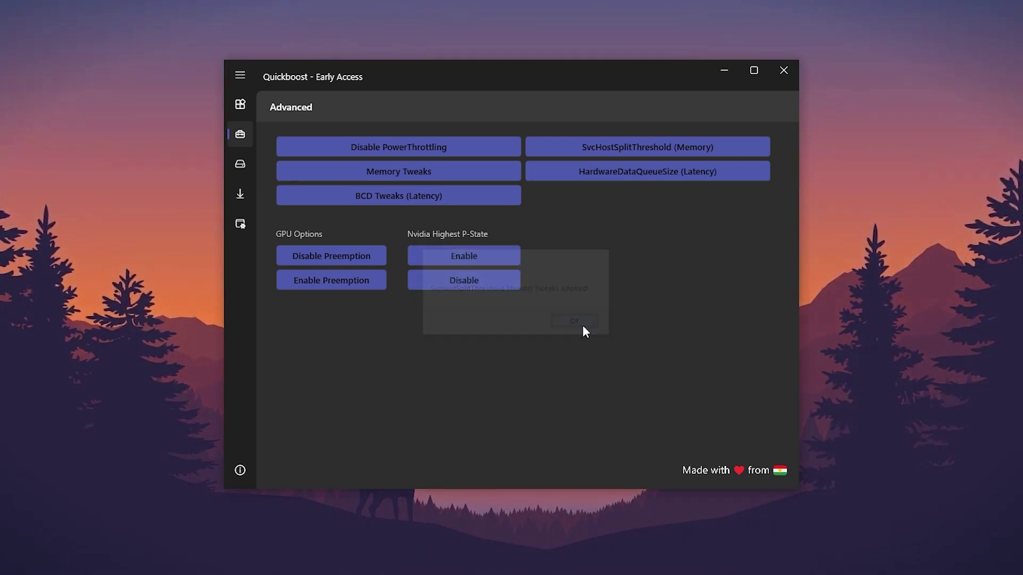
- Apply the memory, HardwareDataQueueSize latency and BCD tweaks
left_click(387, 180)
left_click(534, 323)
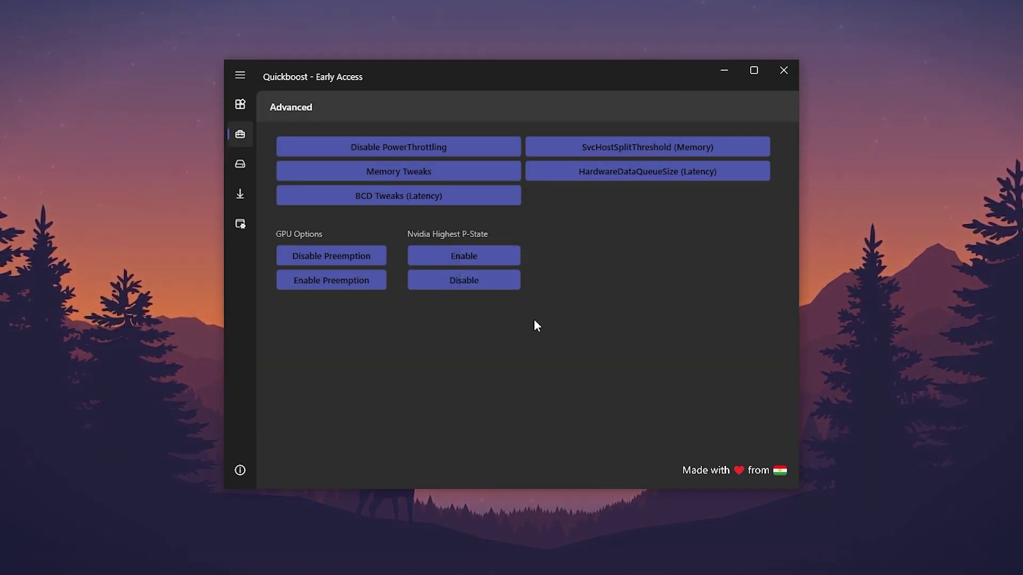
left_click(650, 177)
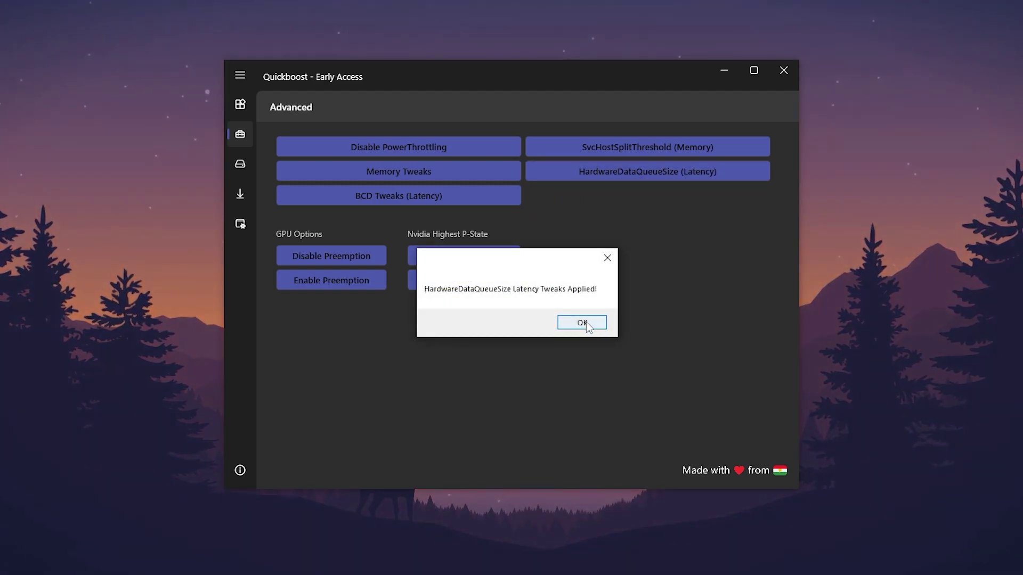
left_click(582, 323)
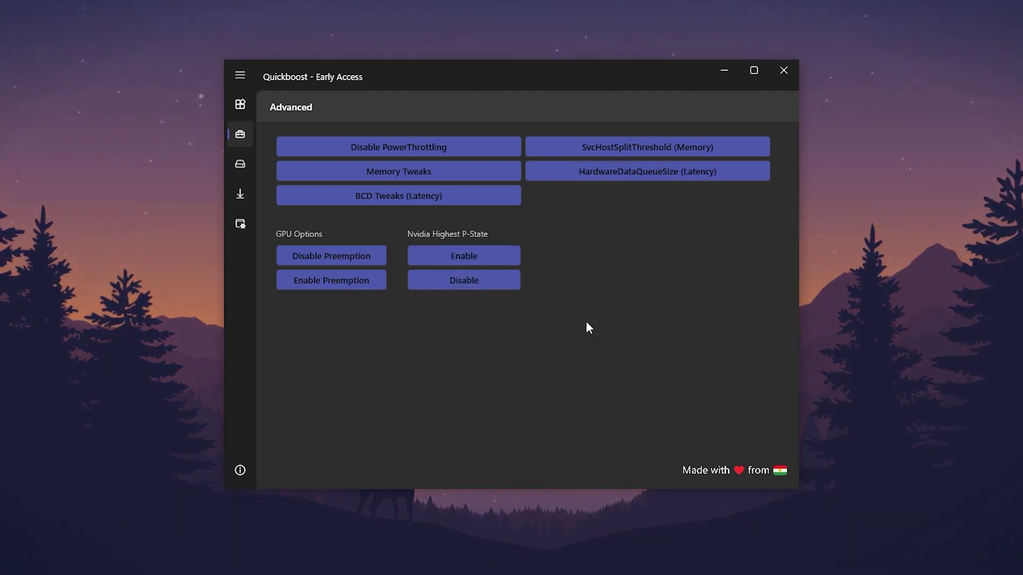
left_click(418, 203)
left_click(552, 326)
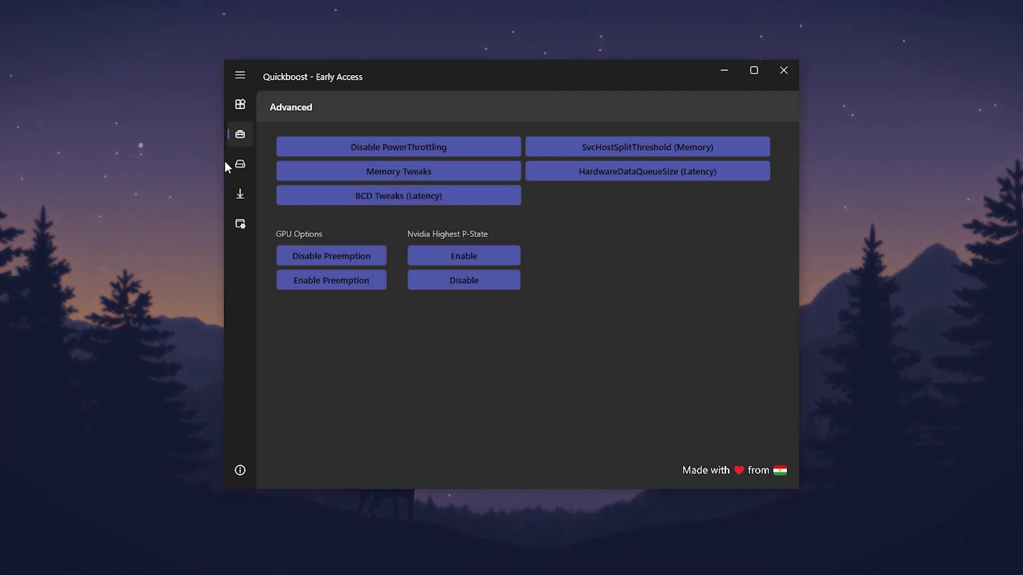
- Clean all log files and all temporary files from the Clean-up page, then show the Downloads page
left_click(239, 164)
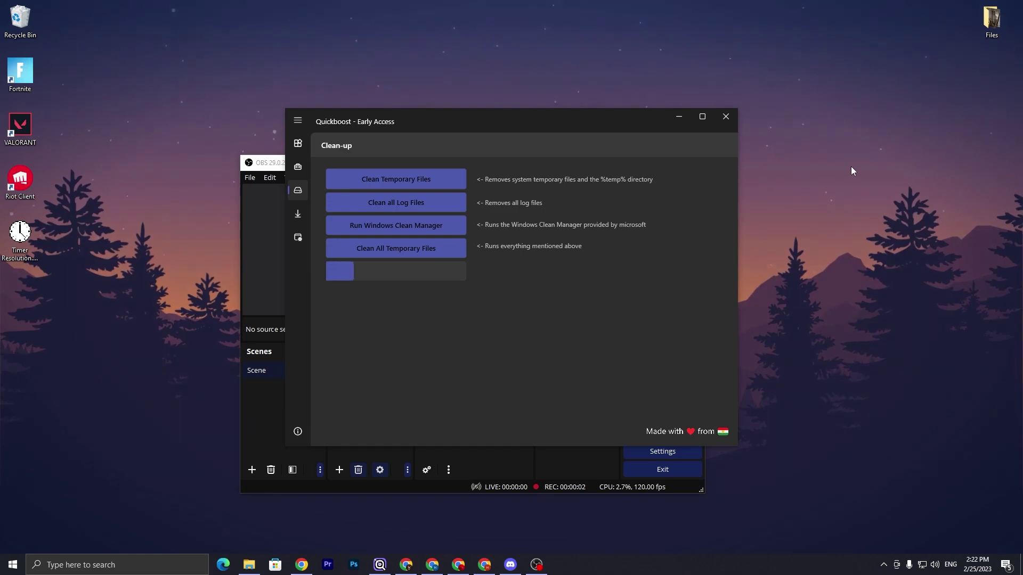
left_click(418, 213)
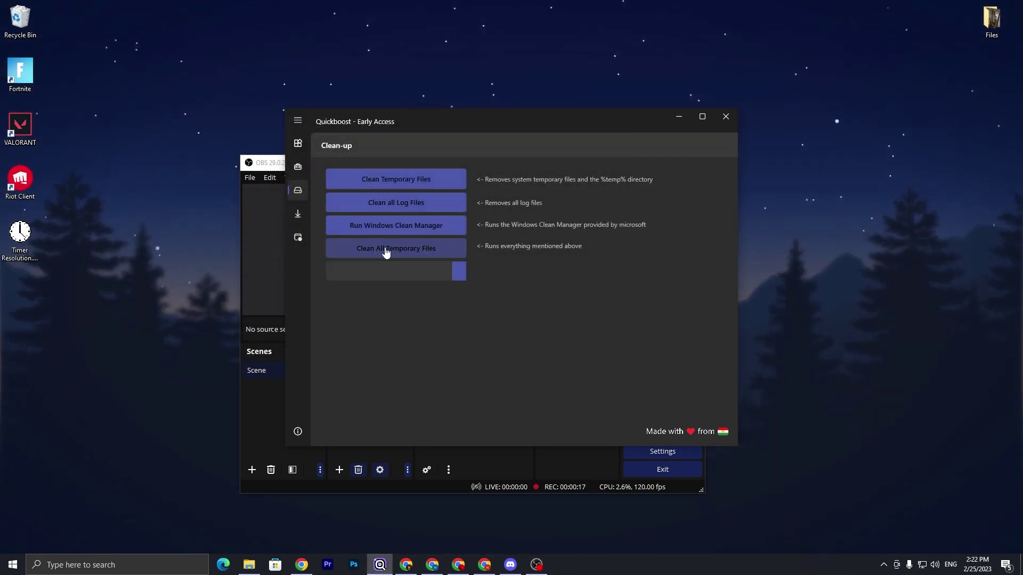
left_click(410, 255)
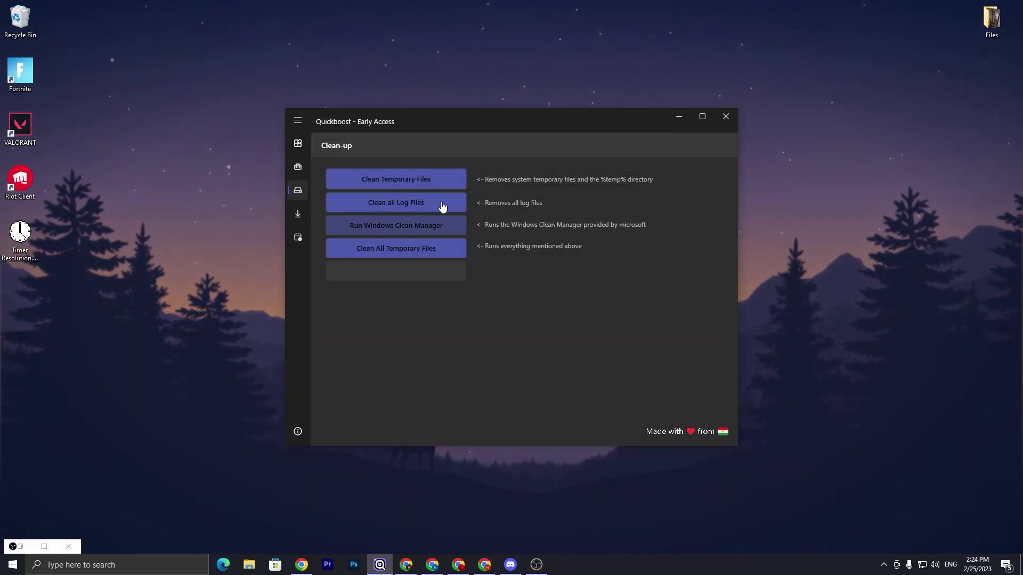
left_click(299, 218)
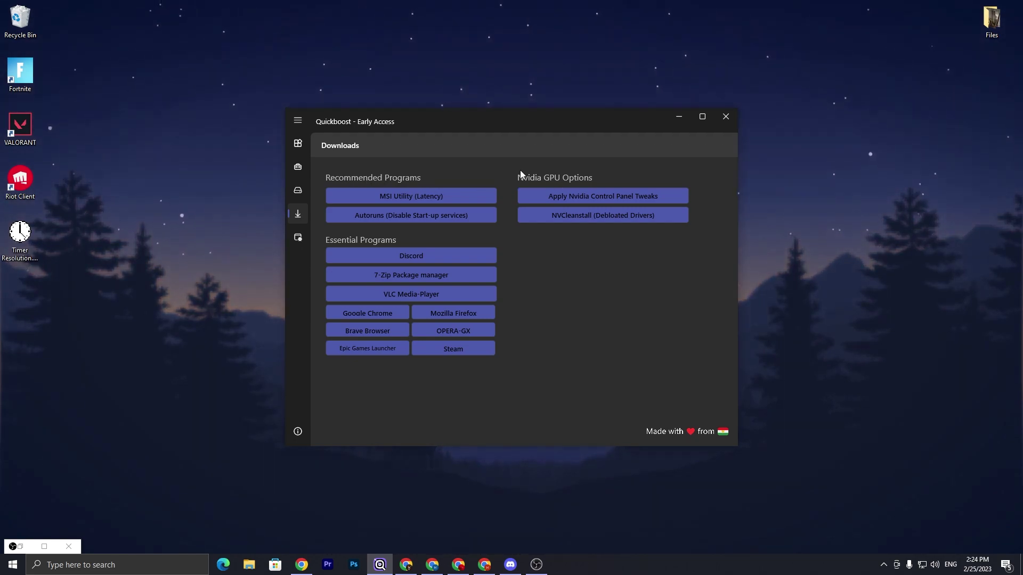
- Go from the Downloads page to QuickBoost's Windows tweaks page
left_click(299, 240)
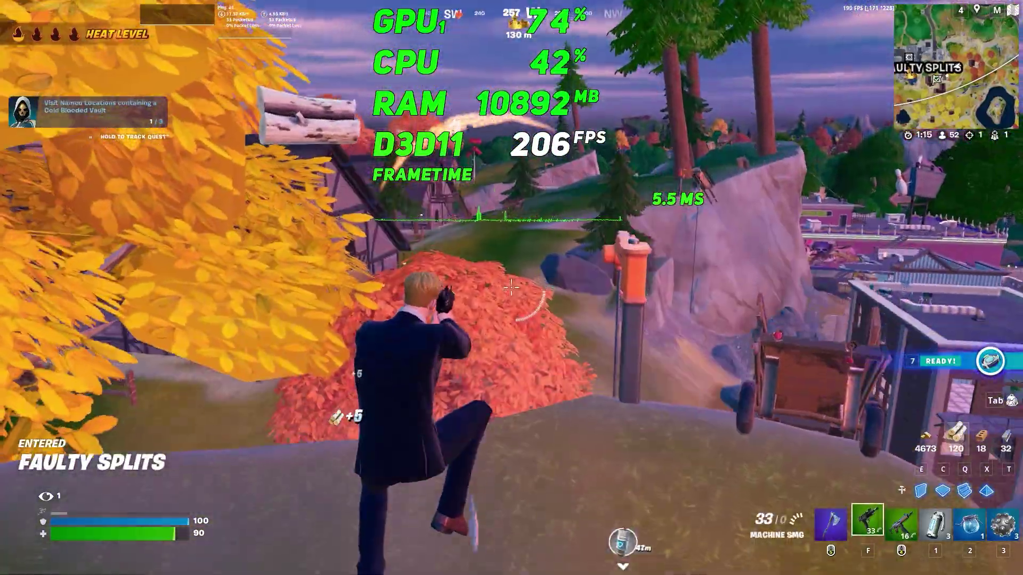
- Run down the hill to the Faulty Splits house and climb into its attic
key("w")
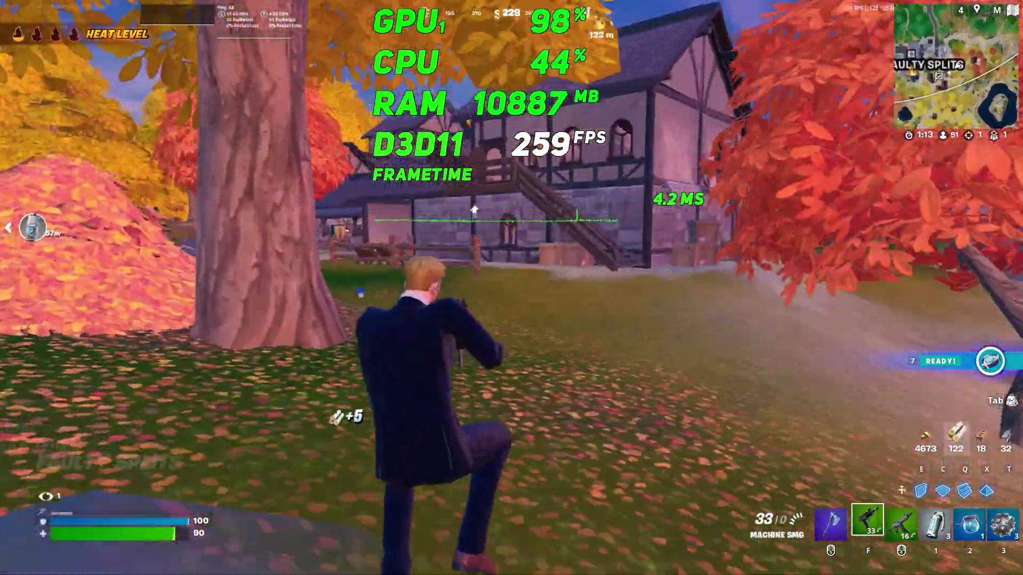
key("w")
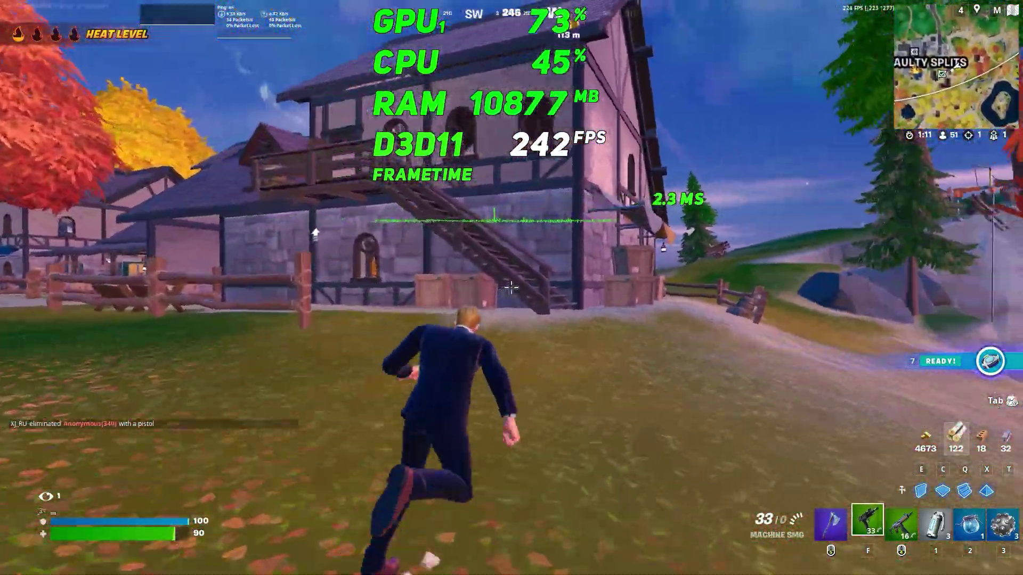
key("w")
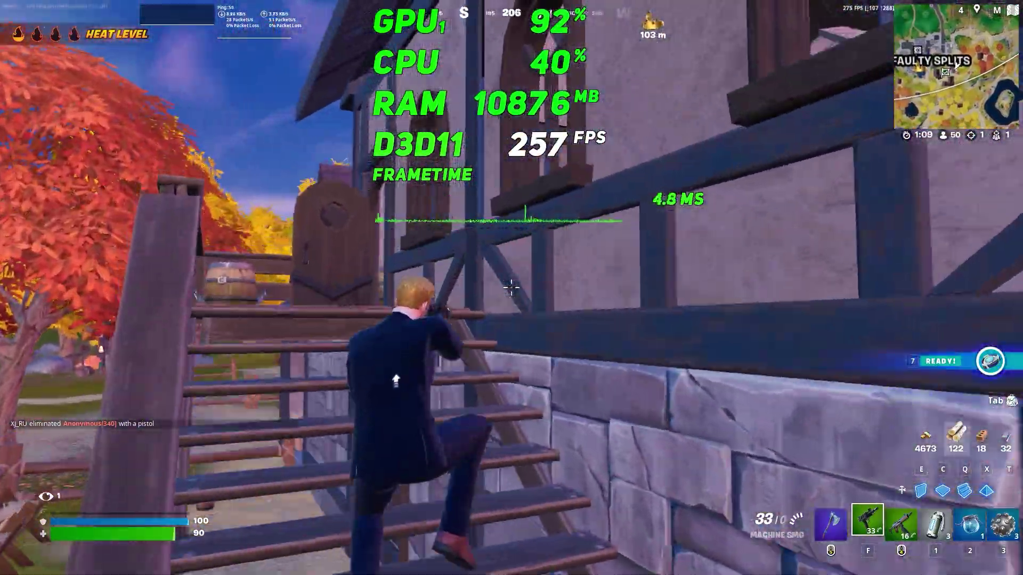
key("w")
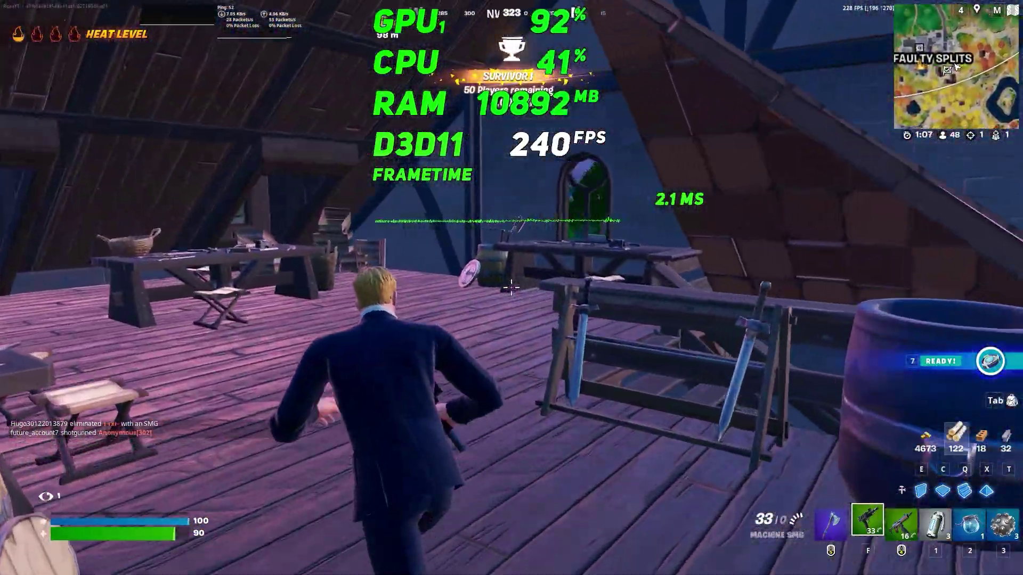
- Harvest the attic's wooden crate with the pickaxe, bringing wood to 131, then head back downstairs
key("w")
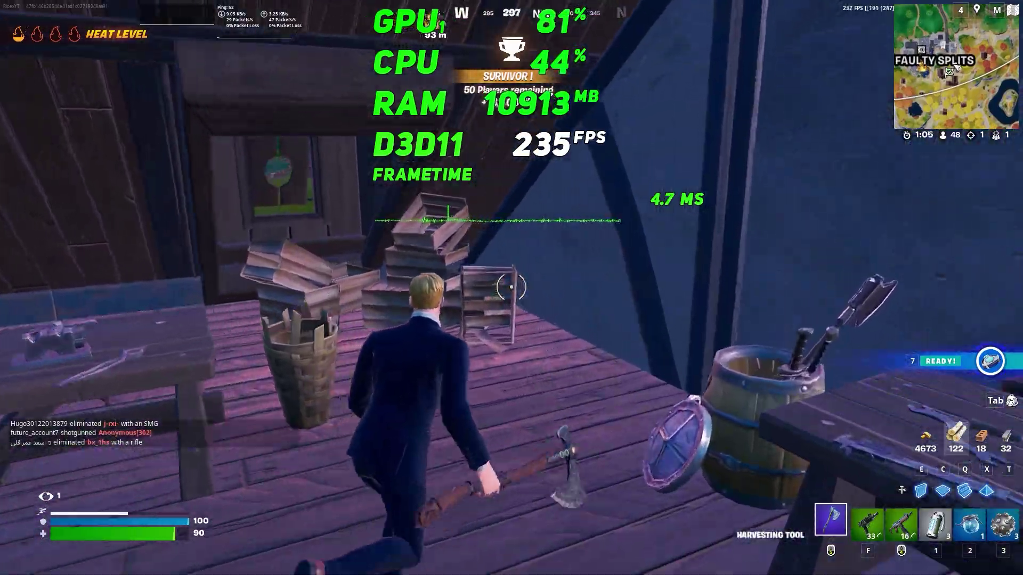
left_click(511, 288)
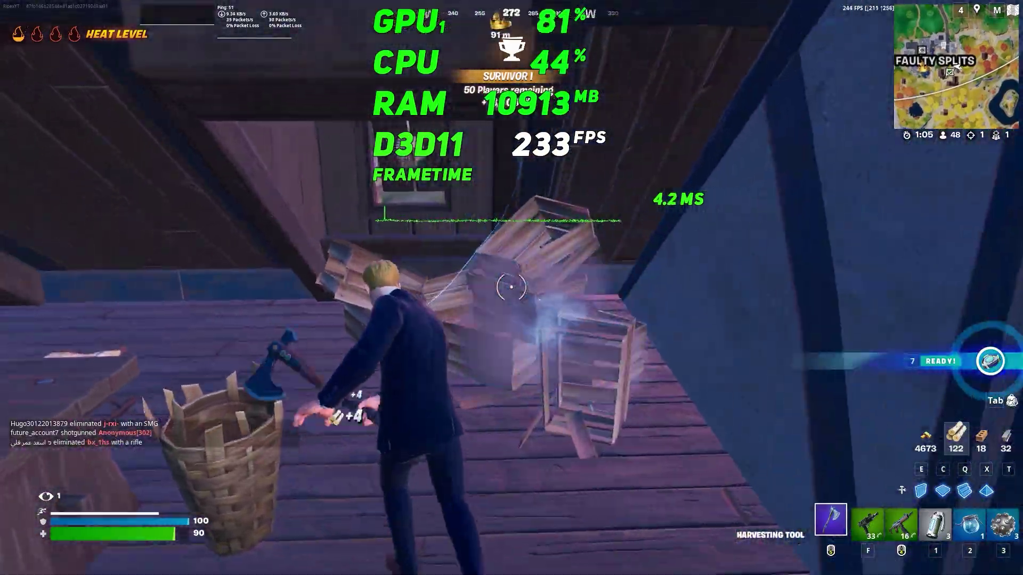
left_click(512, 287)
key("w")
key("f")
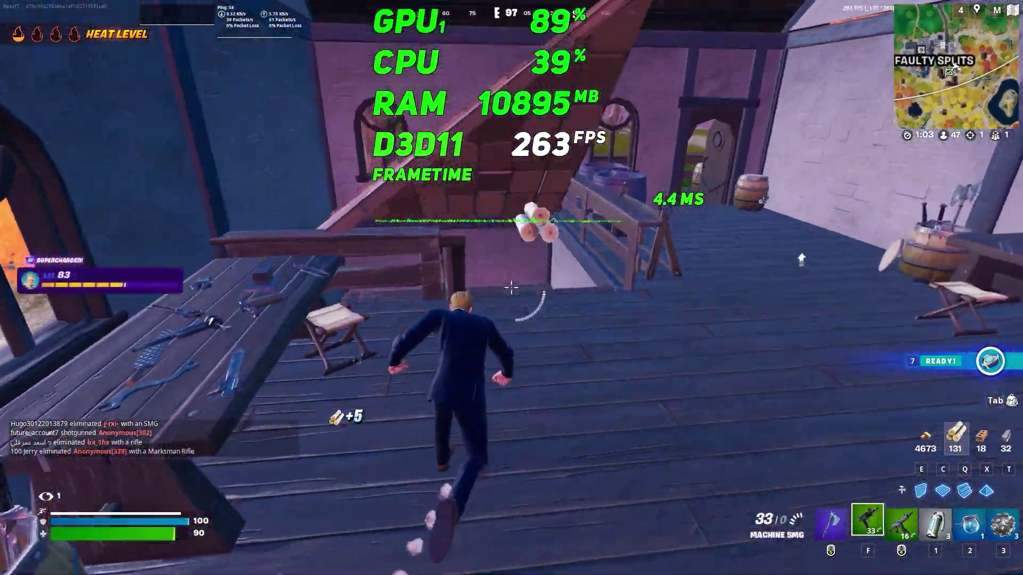
key("w")
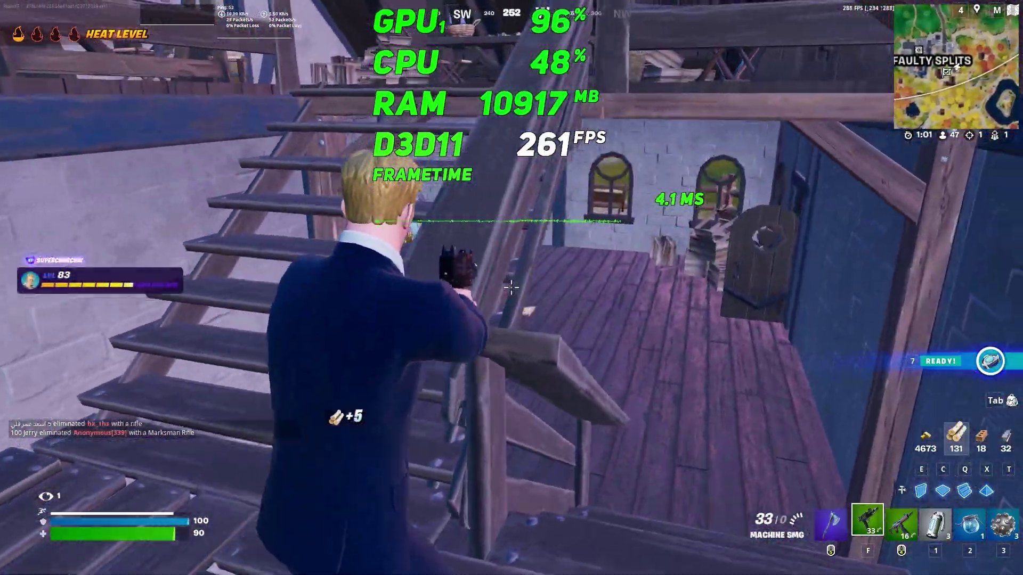